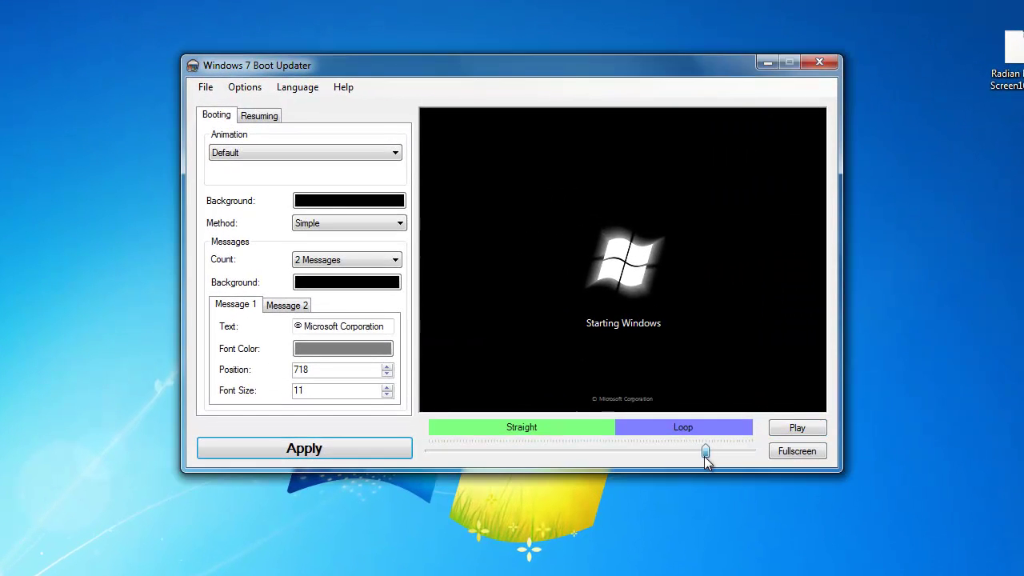
Step: Rewind the default boot animation preview to its first frame and replay it
drag(665, 343, 622, 343)
drag(642, 460, 417, 456)
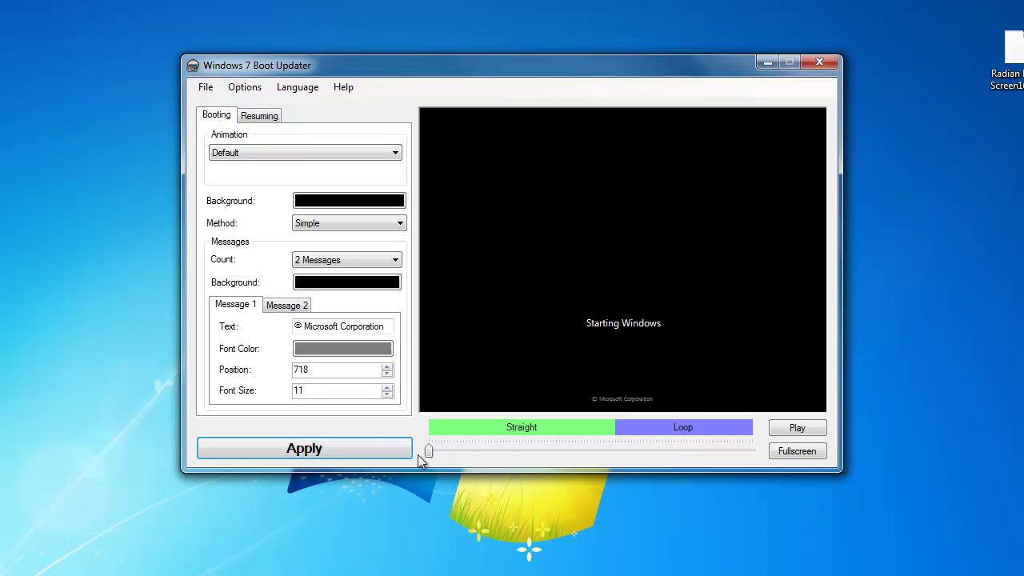
click(789, 432)
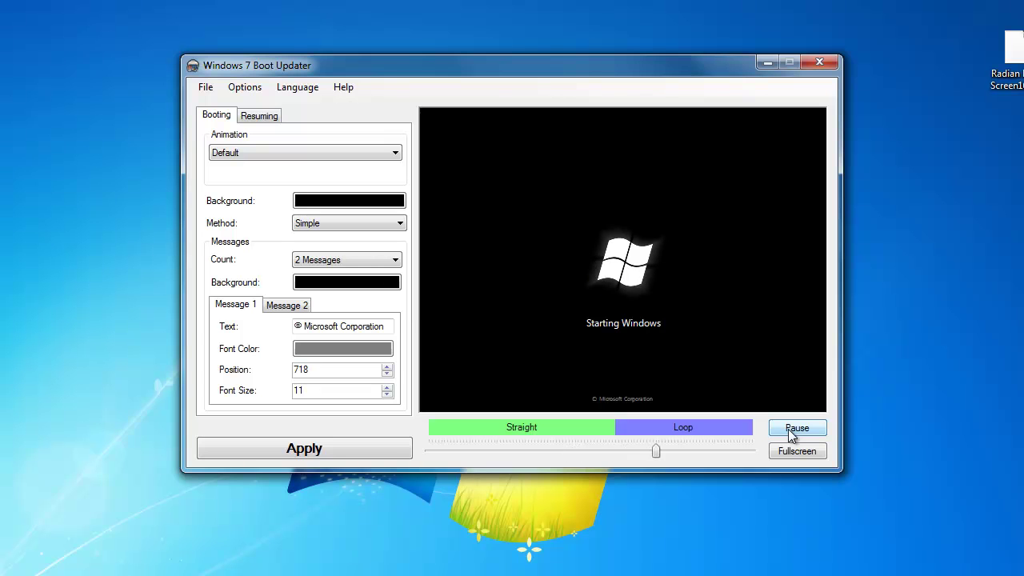
Step: Pause the boot animation preview
click(791, 434)
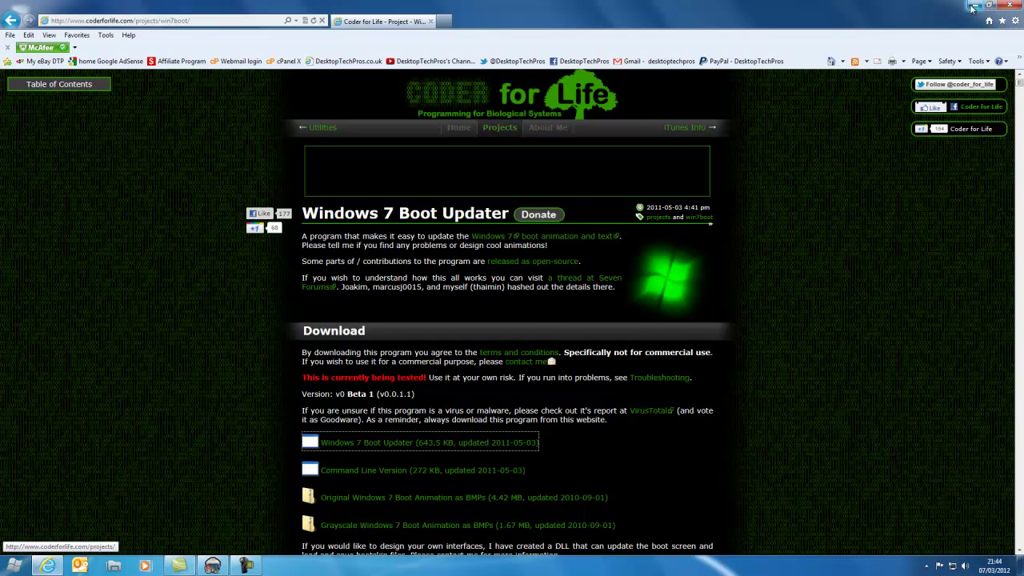
Step: Minimize the browser, rewind the preview to the start, and show the File menu
click(975, 6)
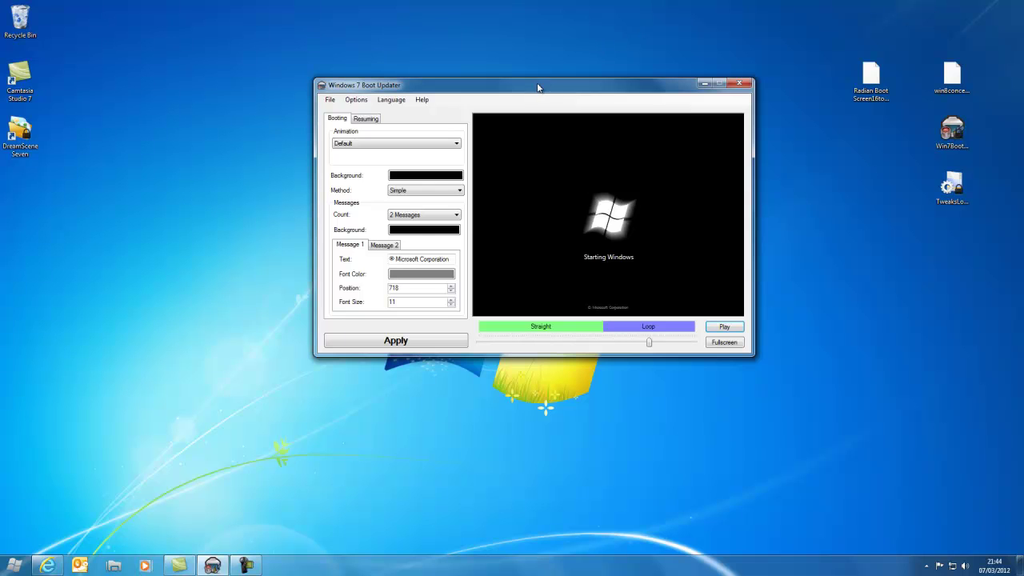
drag(647, 349, 479, 344)
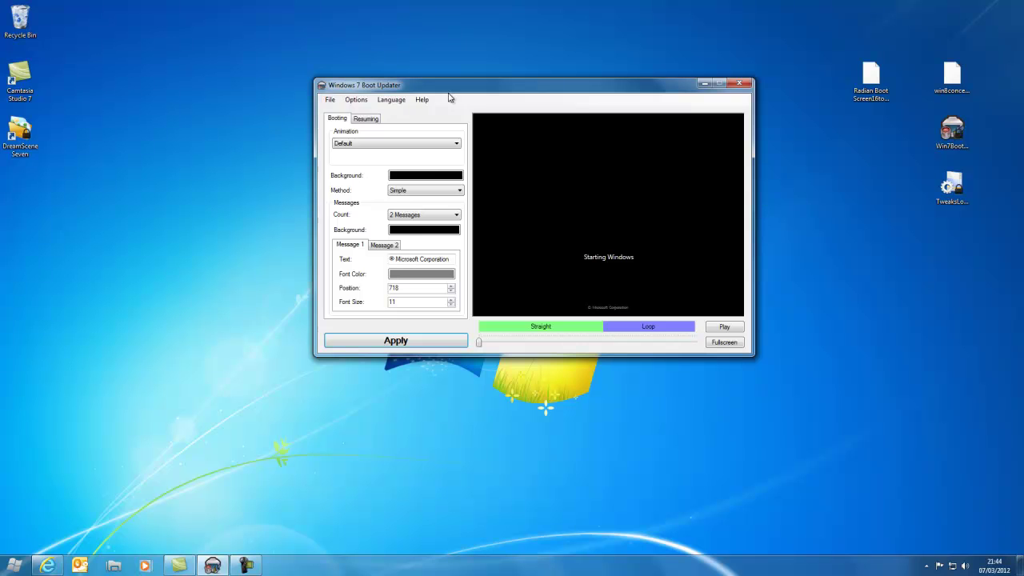
click(328, 100)
mouse_move(356, 100)
key(Left)
Step: Browse two pages of public boot skins on deviantArt, then close that tab
click(373, 163)
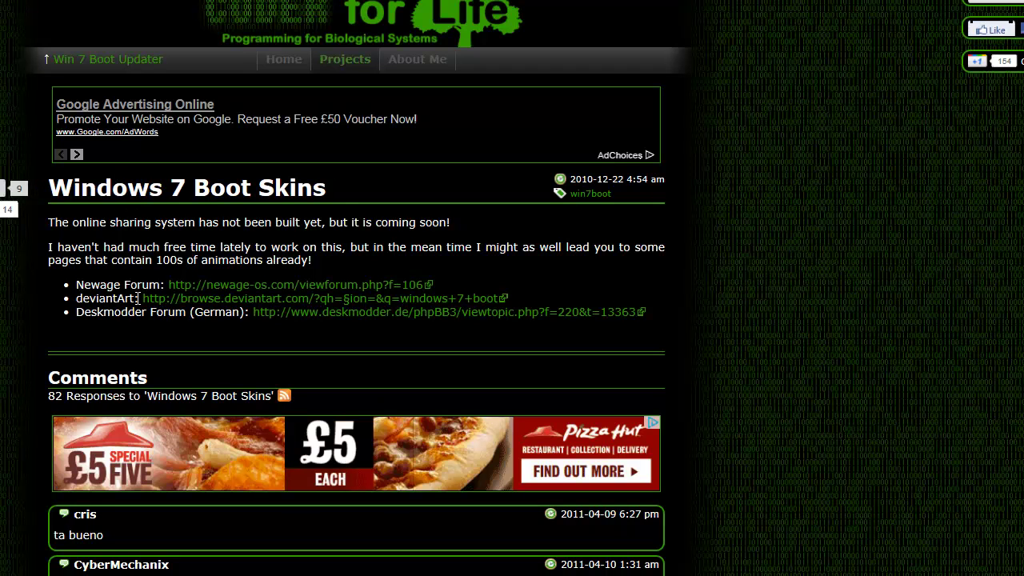
drag(88, 298, 221, 305)
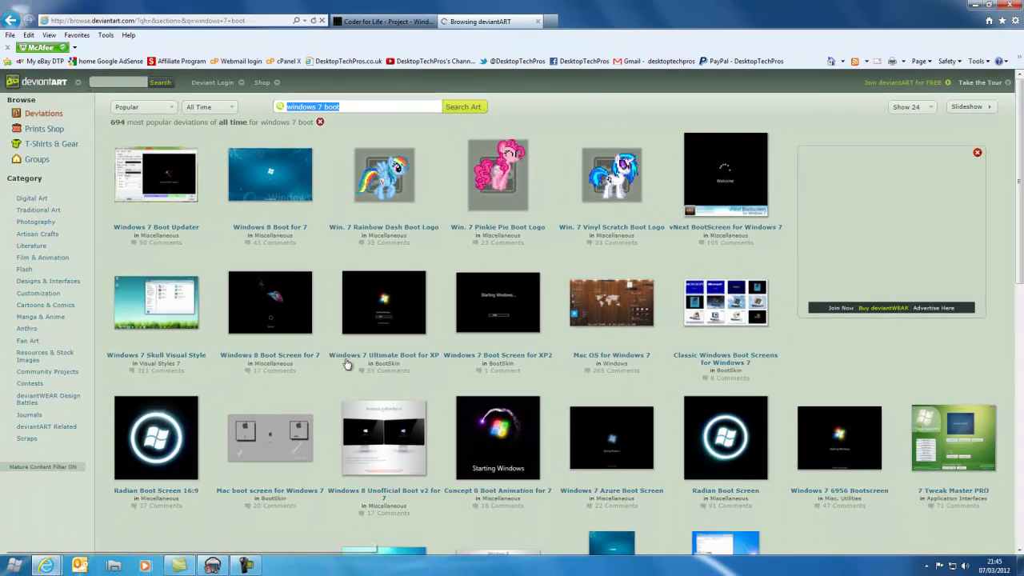
scroll(347, 364, down, 3)
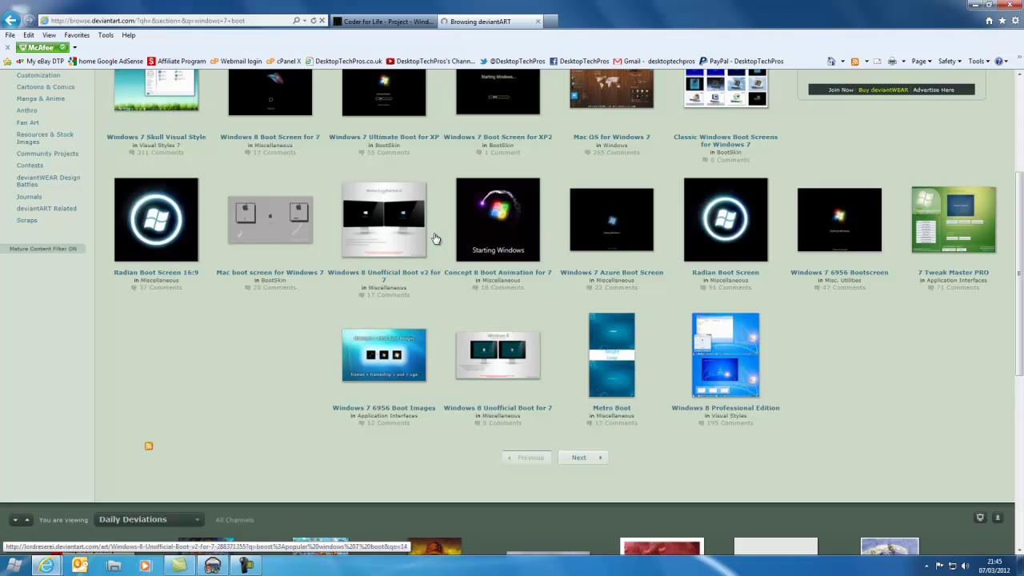
click(568, 456)
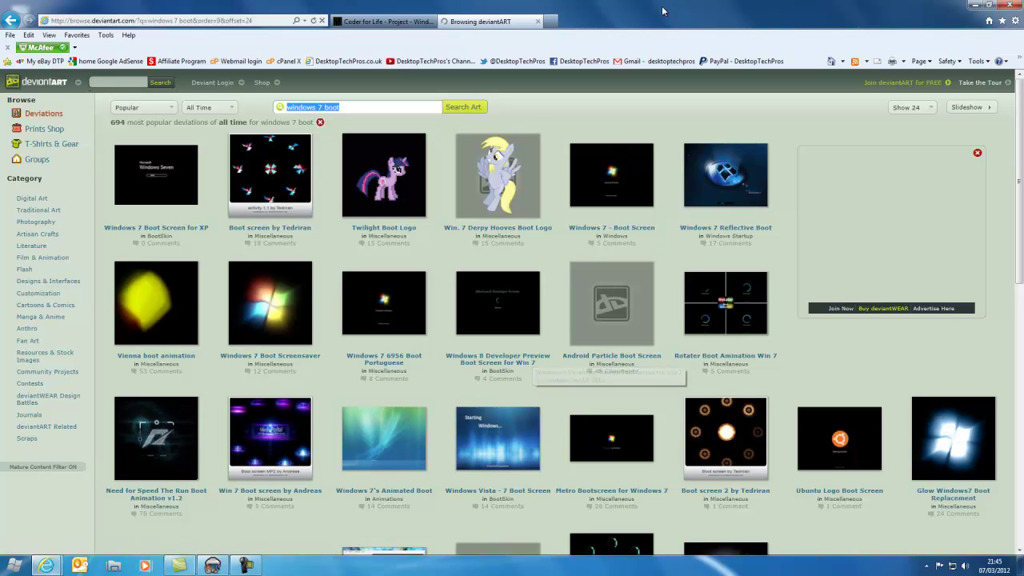
click(538, 21)
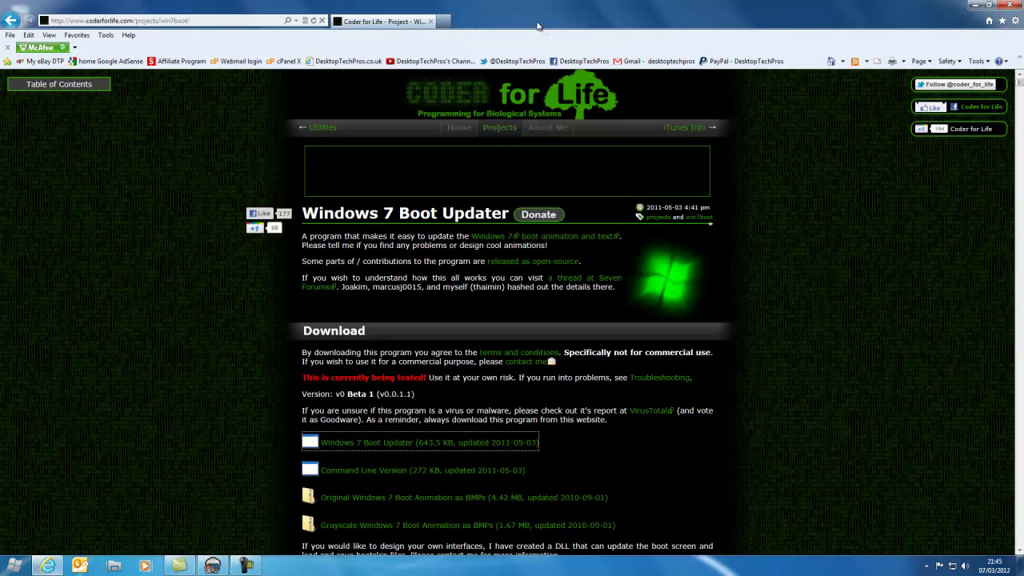
Step: Load the win8concept.bs7 boot skin from the Desktop
click(974, 6)
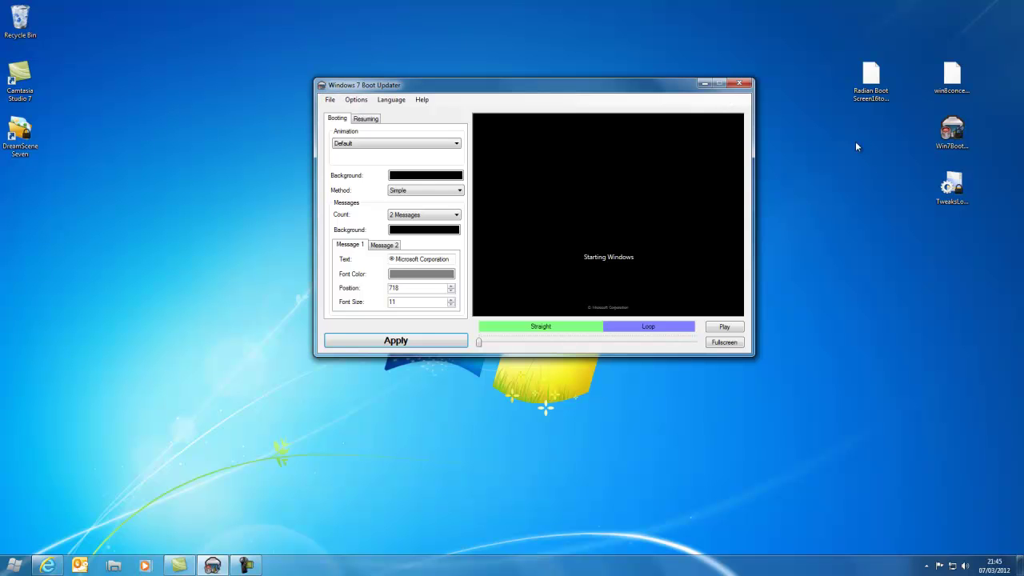
click(871, 95)
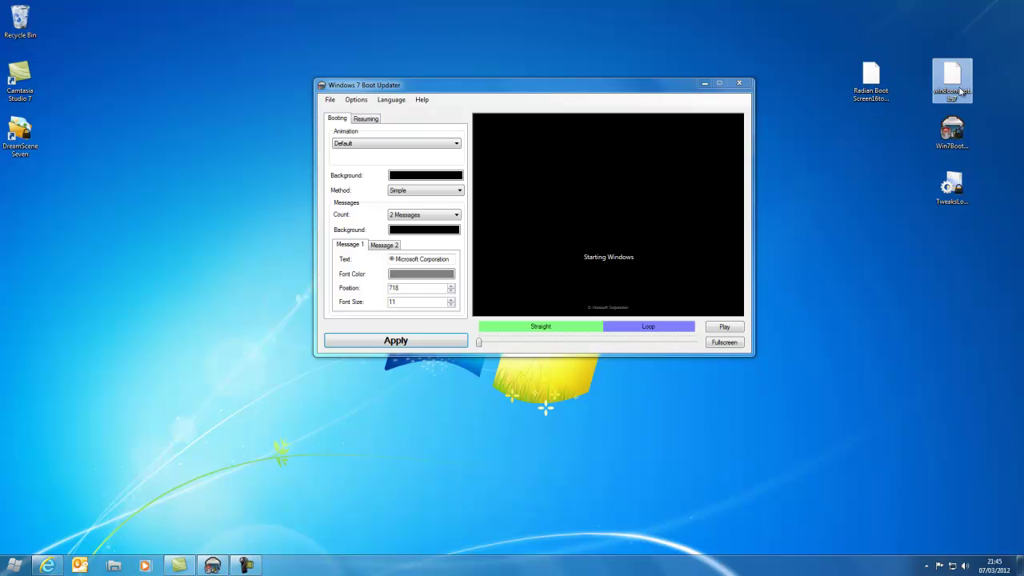
click(329, 101)
click(330, 101)
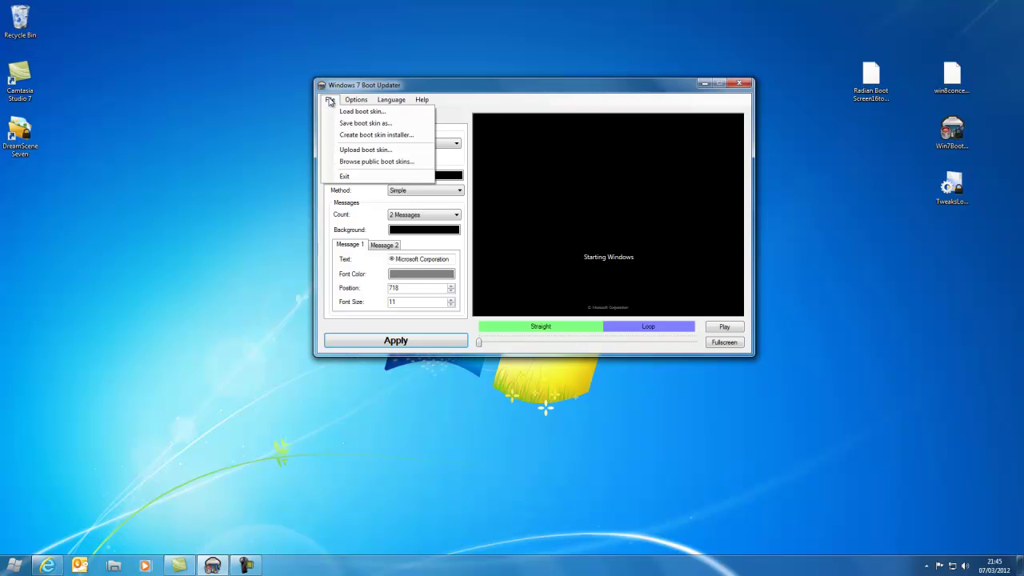
click(385, 114)
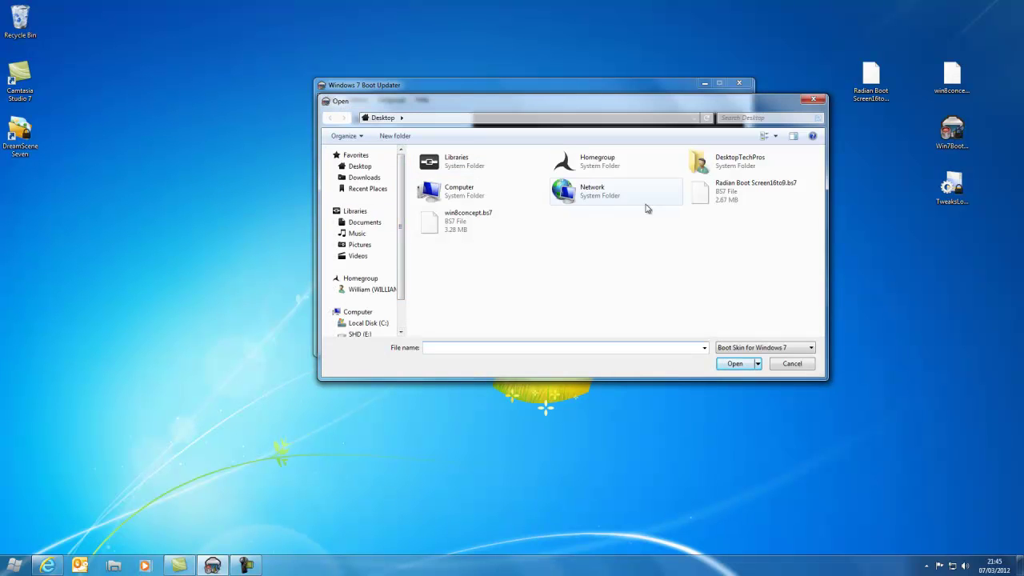
click(477, 229)
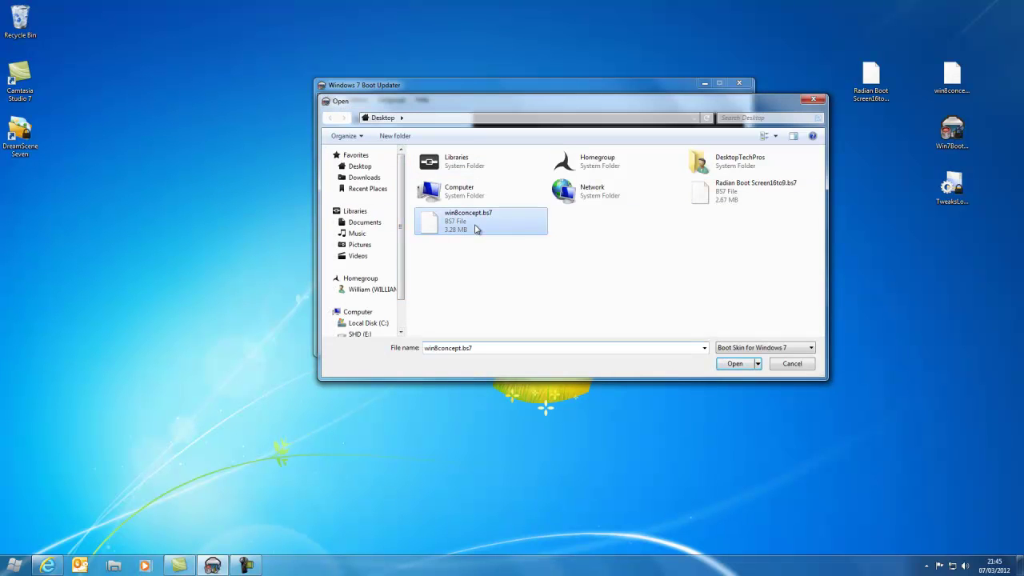
click(735, 364)
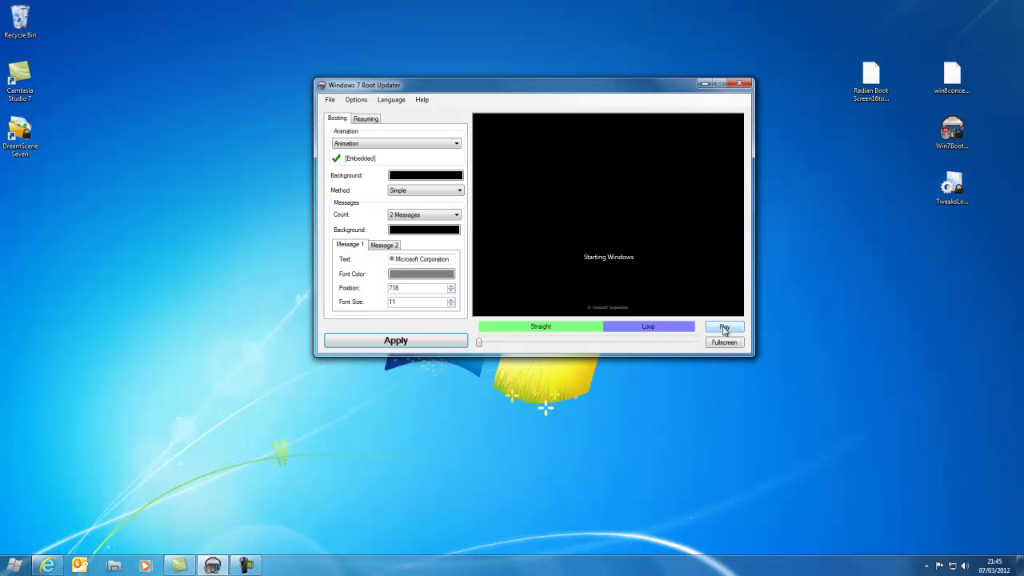
click(724, 328)
click(724, 343)
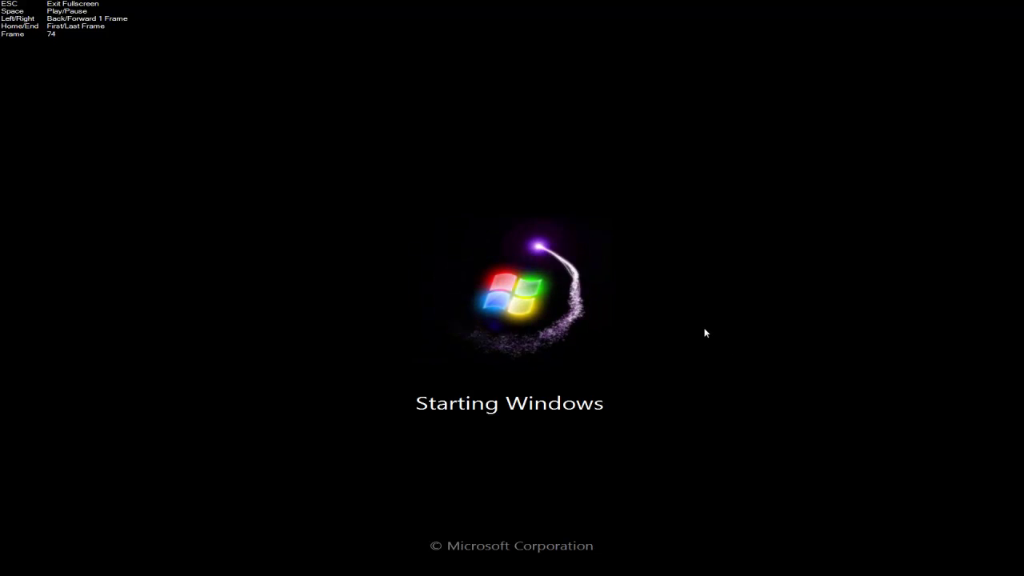
key(Escape)
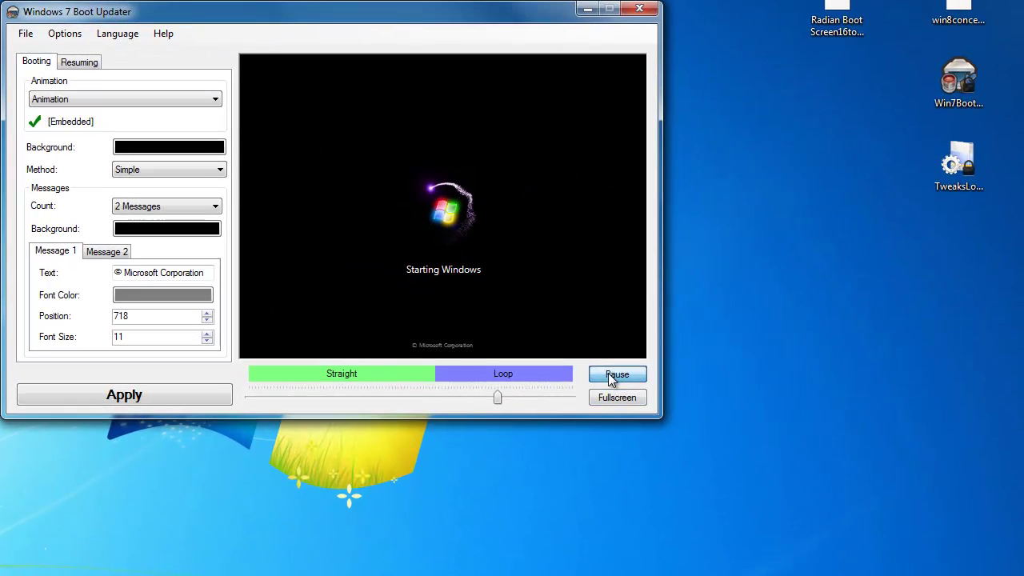
click(669, 352)
drag(573, 371, 429, 369)
drag(327, 399, 231, 393)
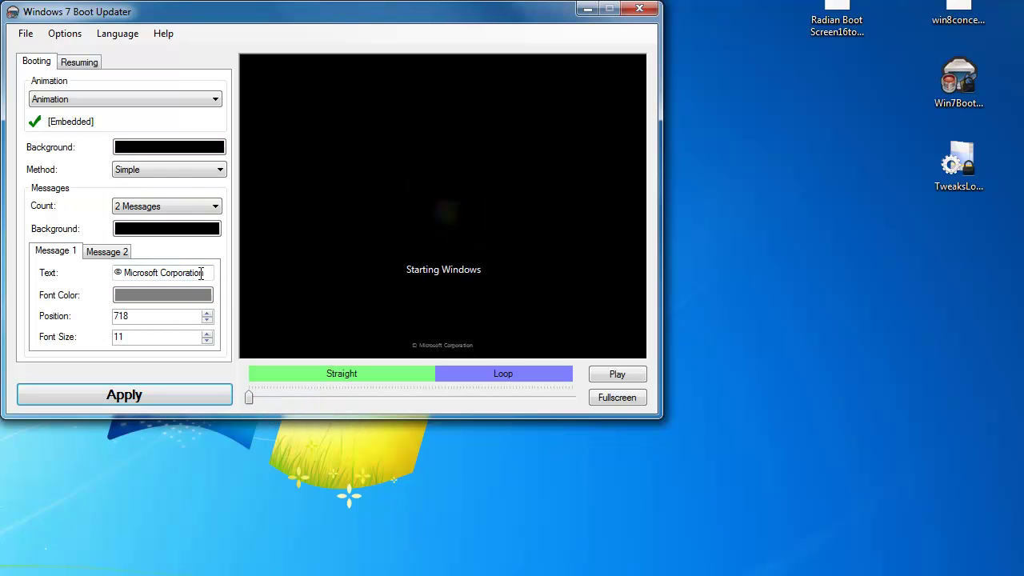
Step: Change the Message 1 text to 'DesktopTechPros' and check it in the fullscreen preview
drag(206, 275, 120, 273)
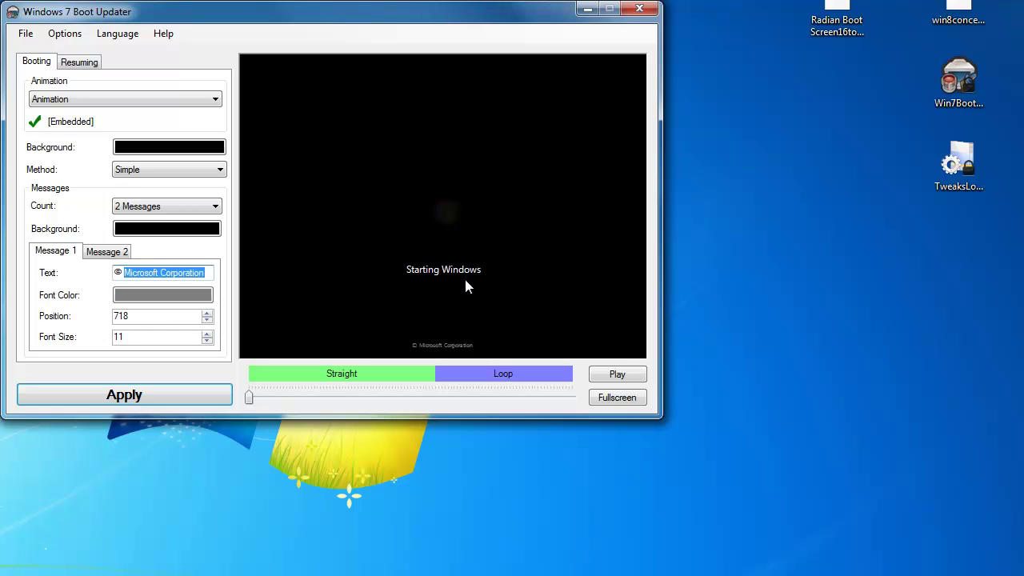
text(Desktop)
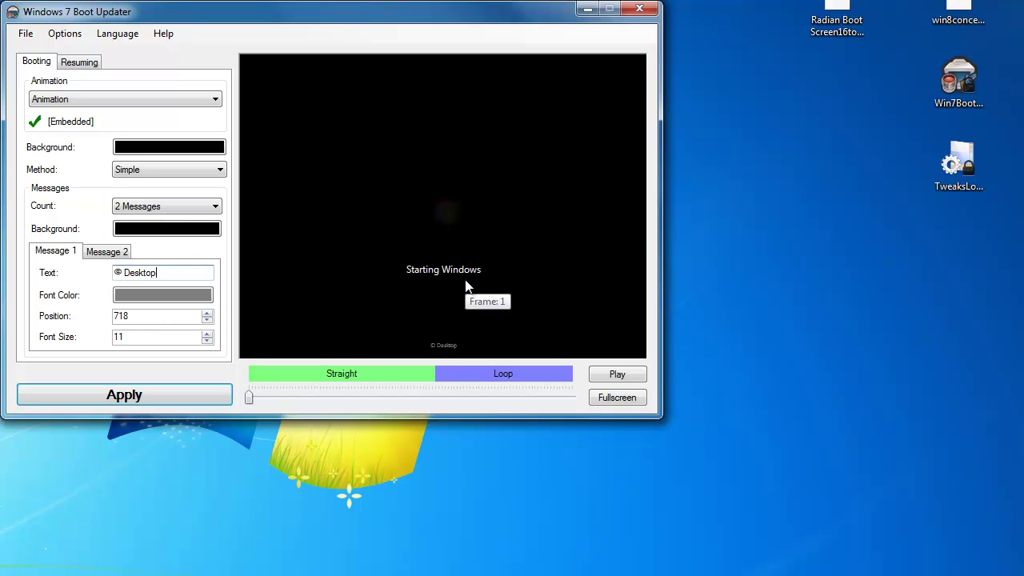
text(TechPros)
click(613, 377)
click(613, 395)
key(Escape)
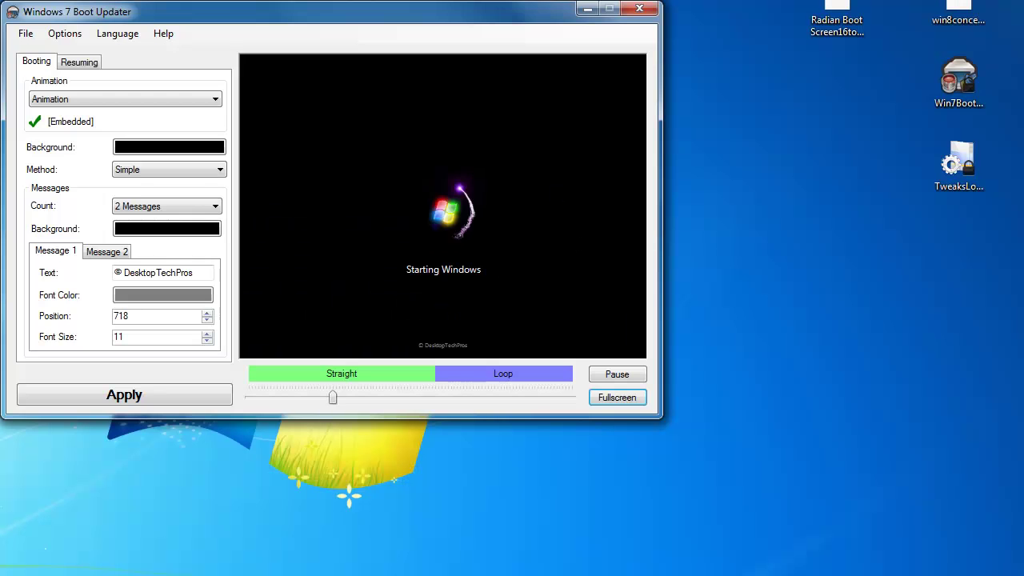
Step: Set Message 1 font size to 18 and position to 702
click(645, 380)
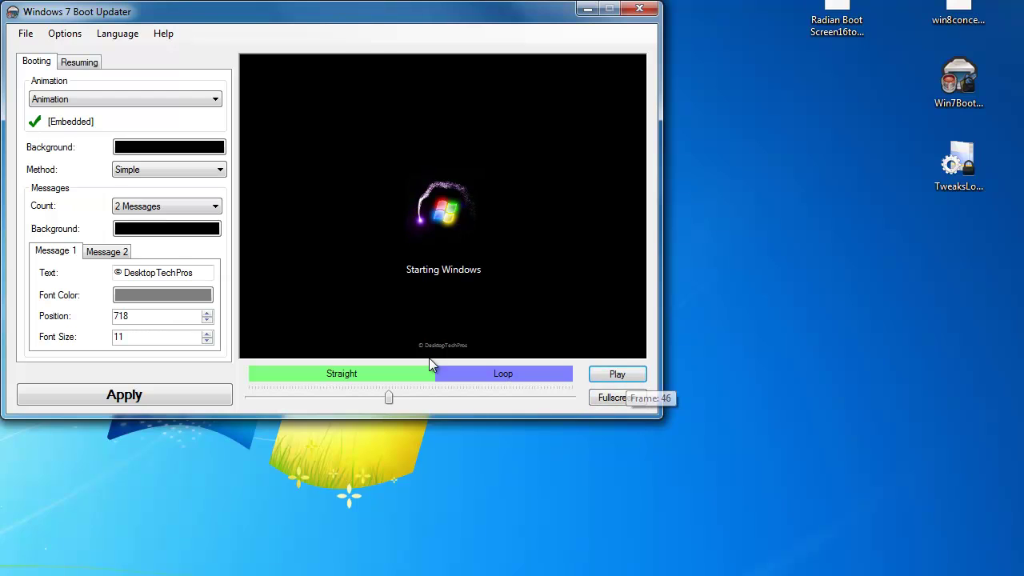
click(207, 334)
click(207, 334)
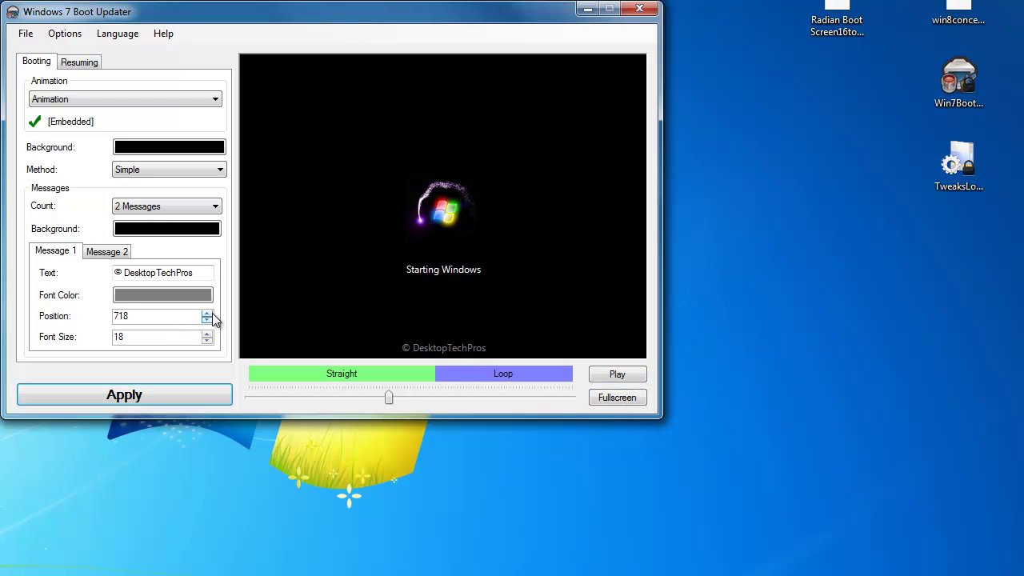
click(207, 314)
click(206, 321)
click(207, 322)
click(207, 322)
Step: Raise the copyright line further and change Message 2 text to 'Warming up engines'
drag(207, 322, 206, 321)
click(107, 252)
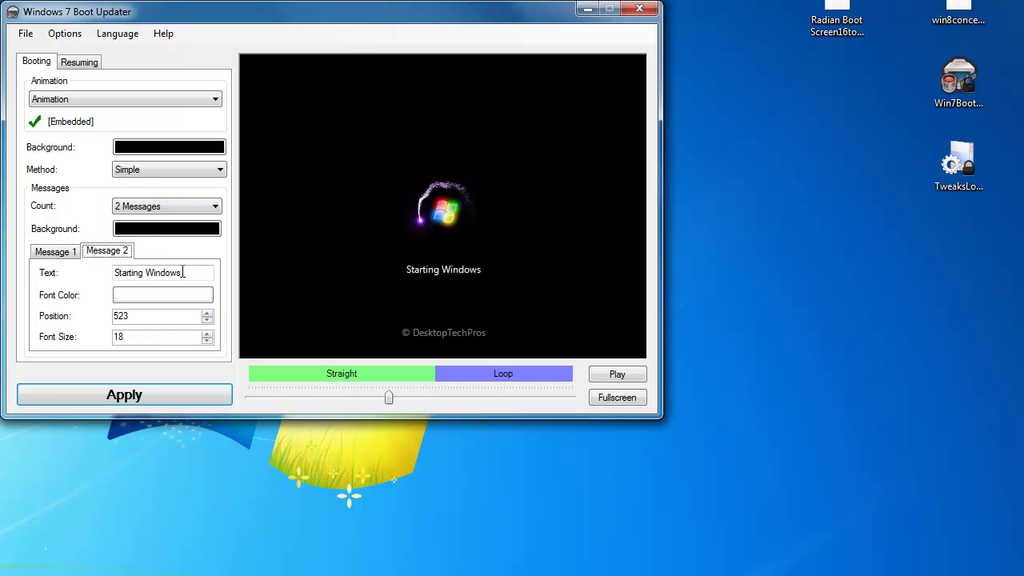
drag(184, 273, 112, 273)
text(fdfsgdfghfg)
key(BackSpace)
key(BackSpace)
key(BackSpace)
key(BackSpace)
key(BackSpace)
key(BackSpace)
key(BackSpace)
key(BackSpace)
key(BackSpace)
key(BackSpace)
key(BackSpace)
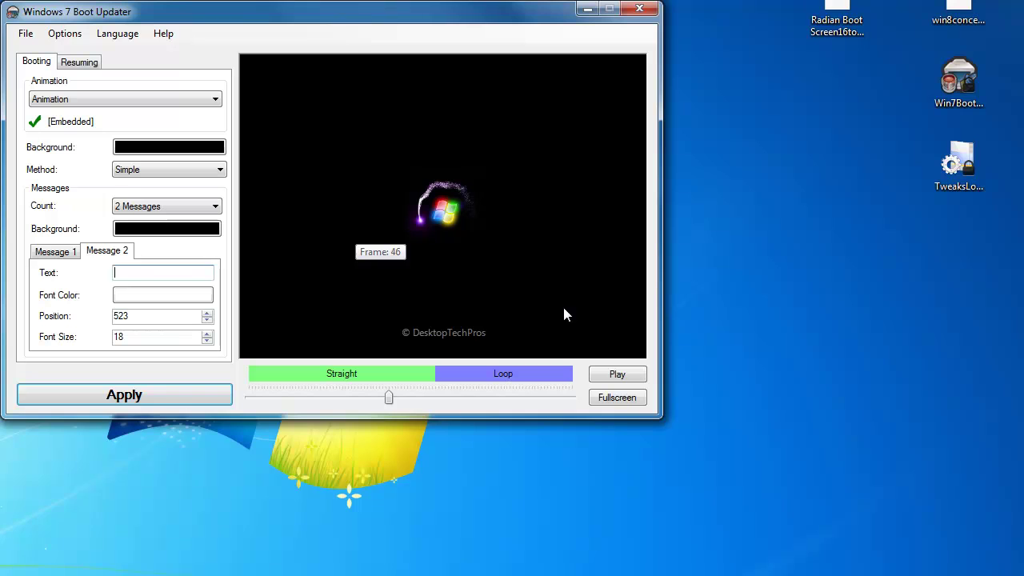
text(Warming up engines)
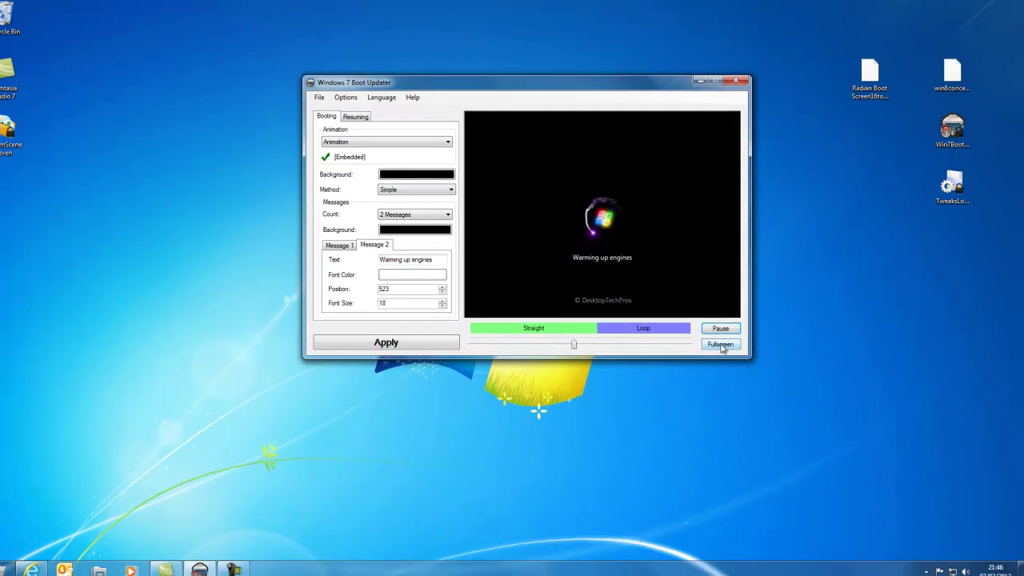
Step: Preview Message 2 fullscreen and set its font color to pink
click(617, 397)
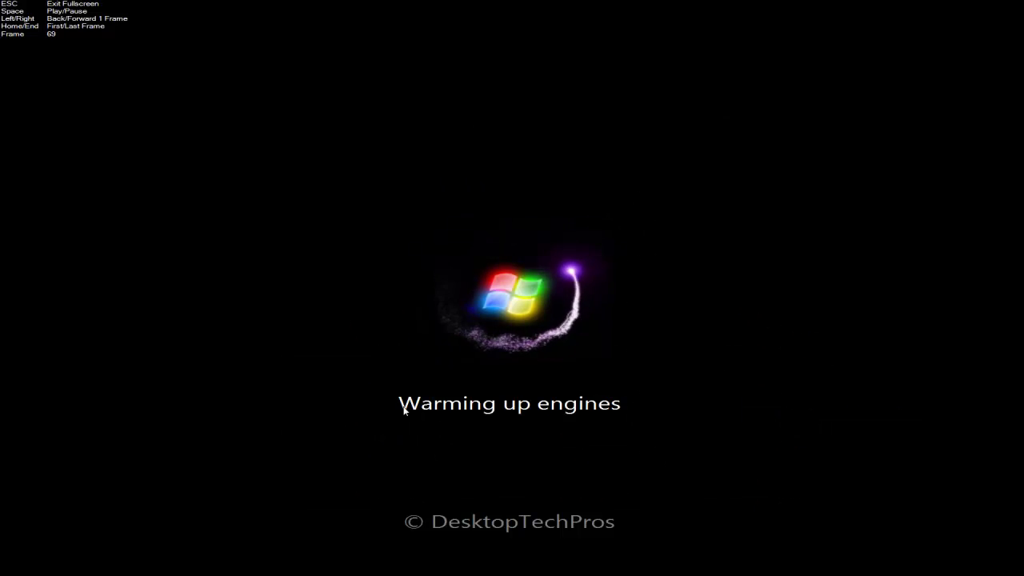
key(Escape)
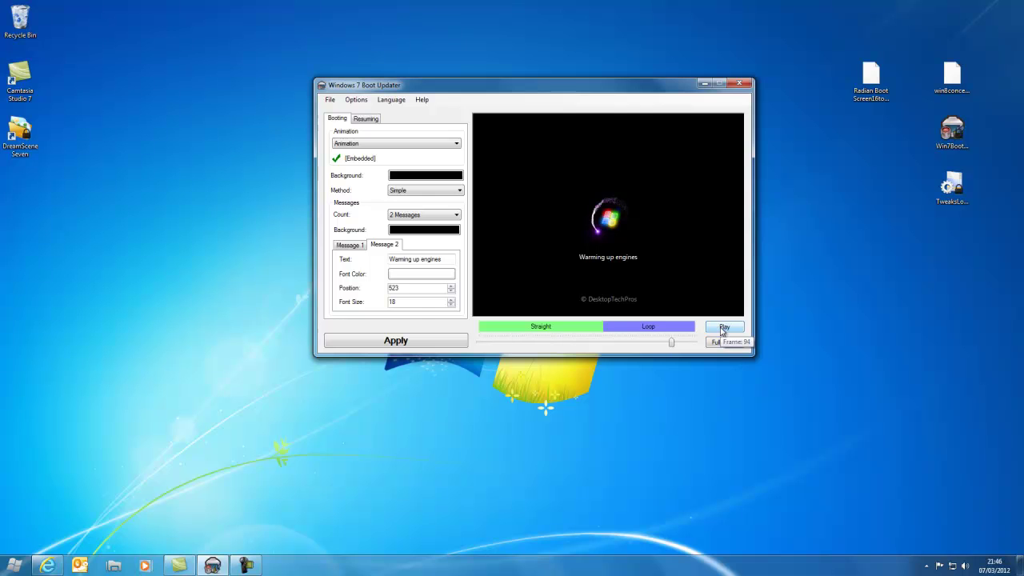
click(724, 326)
click(424, 273)
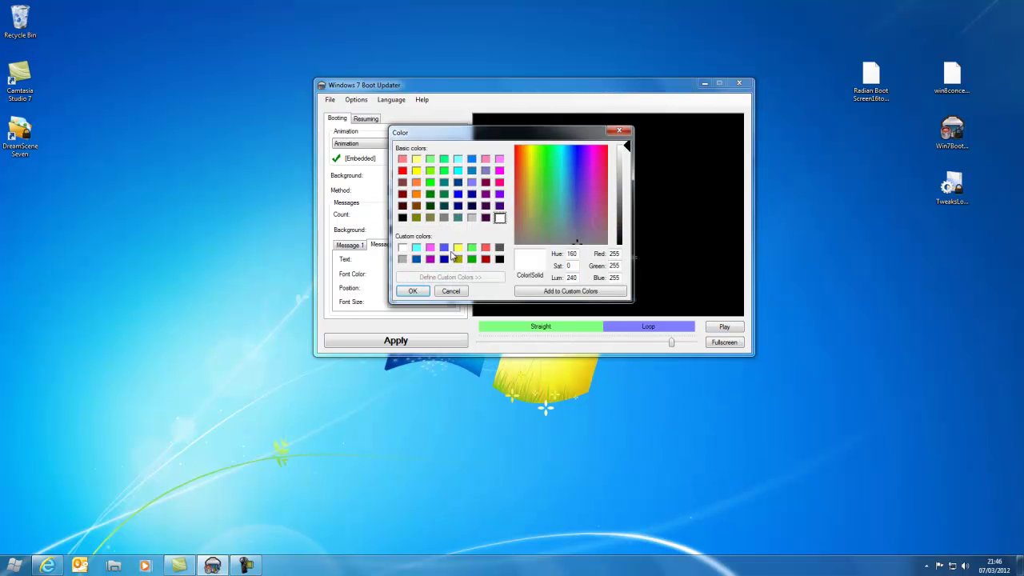
click(431, 248)
Step: Confirm the pink font, then make the message and boot screen backgrounds bright green
click(413, 291)
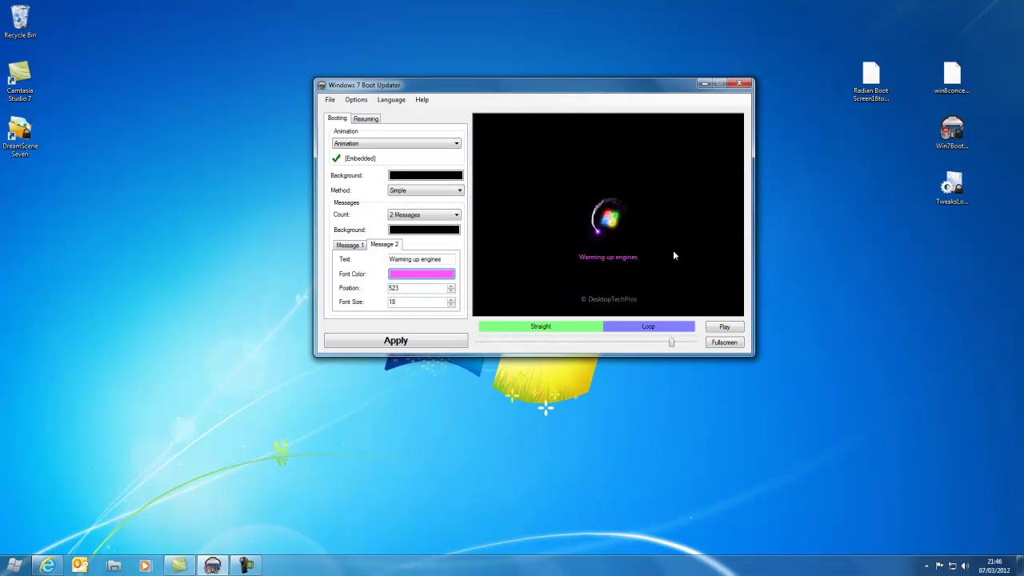
click(419, 230)
click(430, 182)
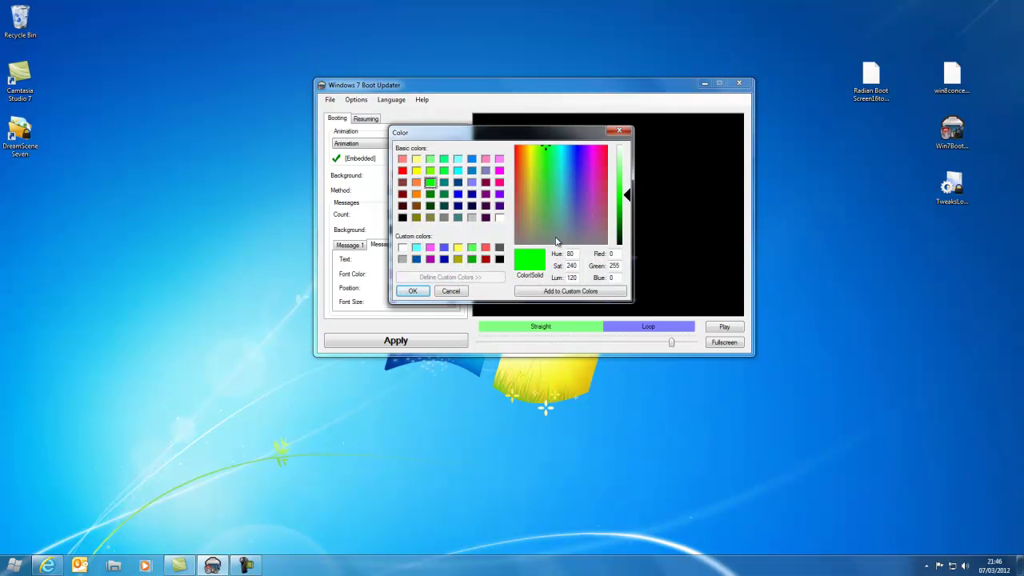
click(413, 293)
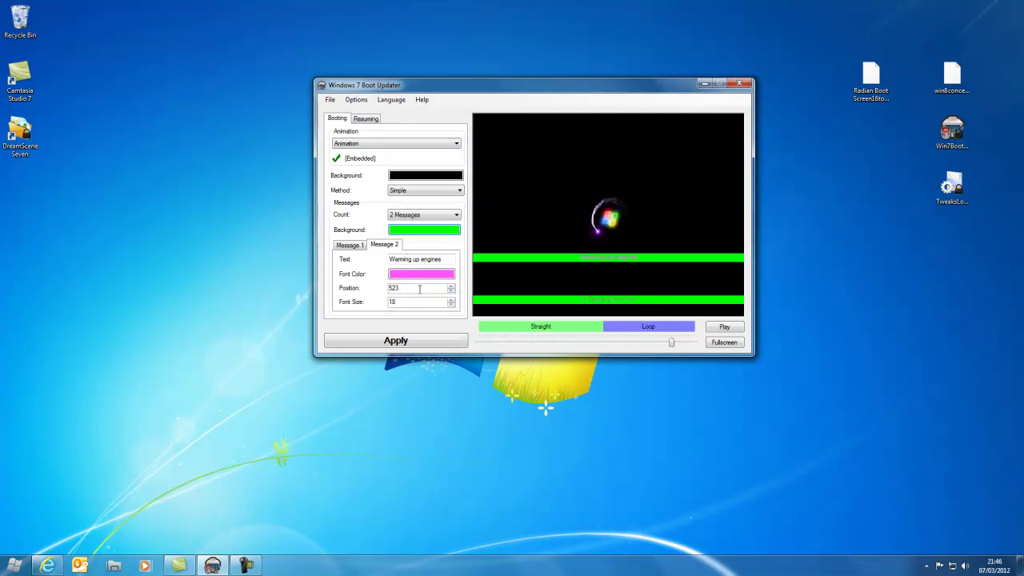
click(443, 228)
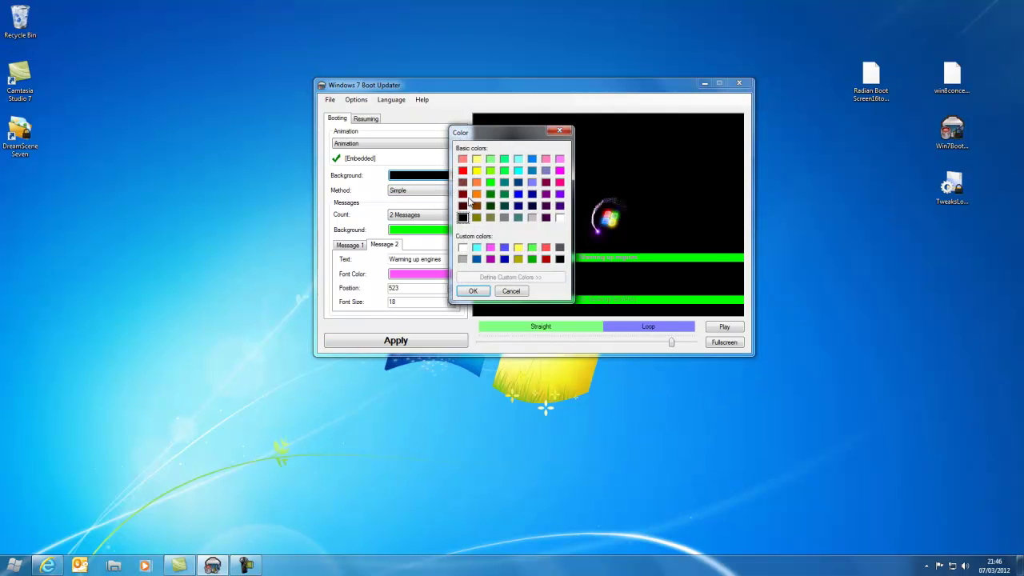
click(473, 291)
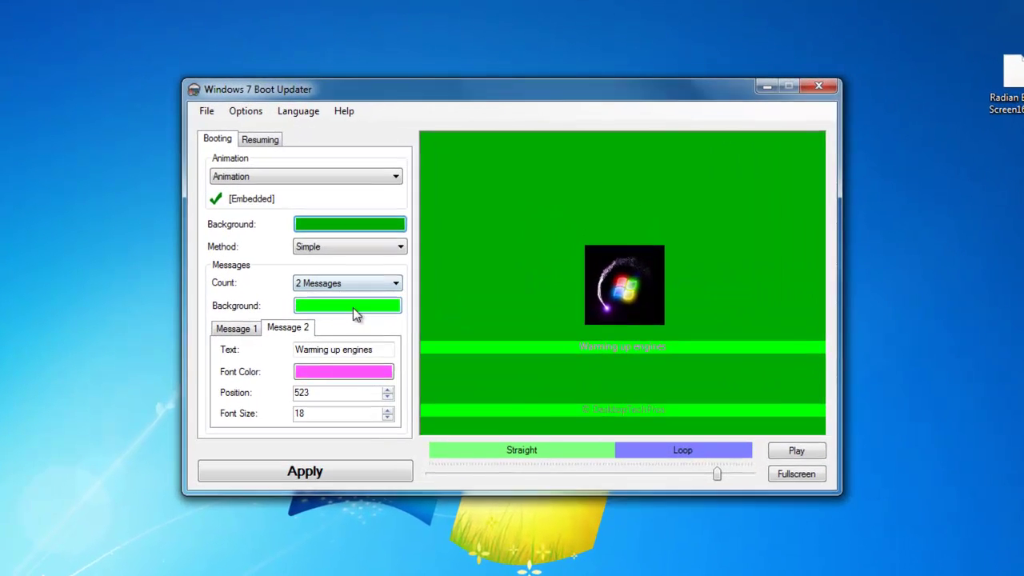
Step: Change the message background to dark green, leaving the screen background unchanged
click(428, 230)
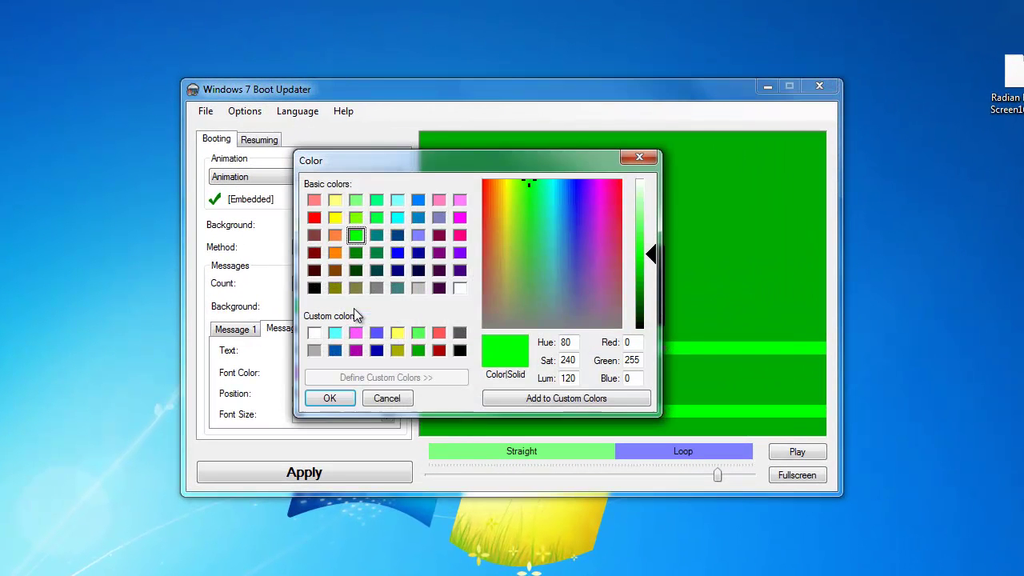
click(356, 253)
click(330, 398)
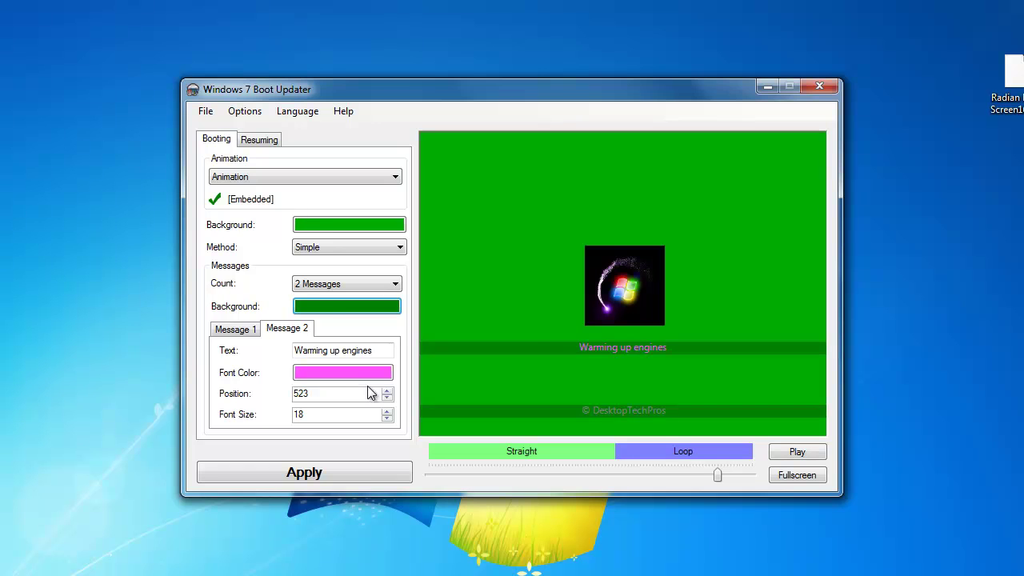
click(327, 225)
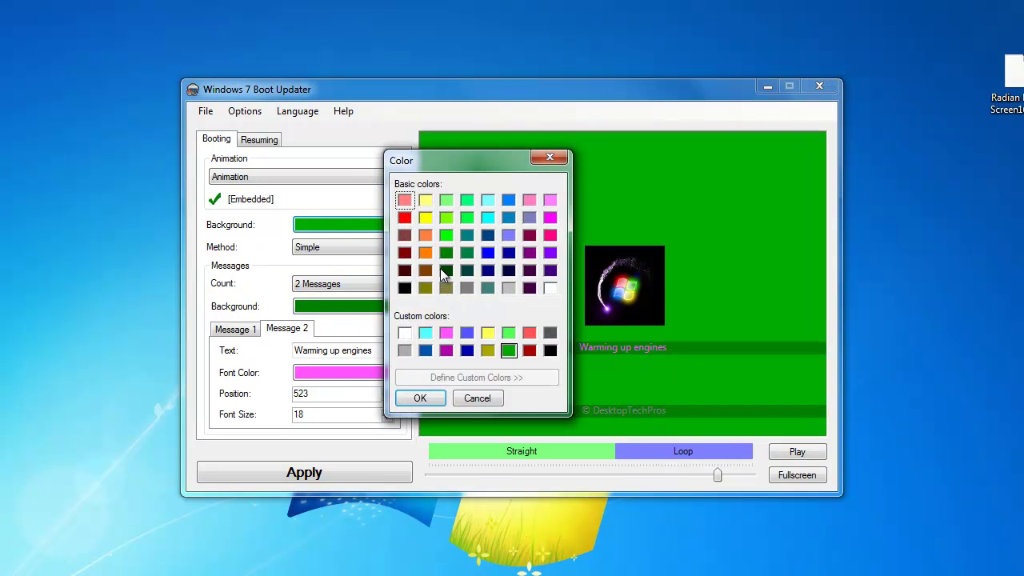
click(420, 398)
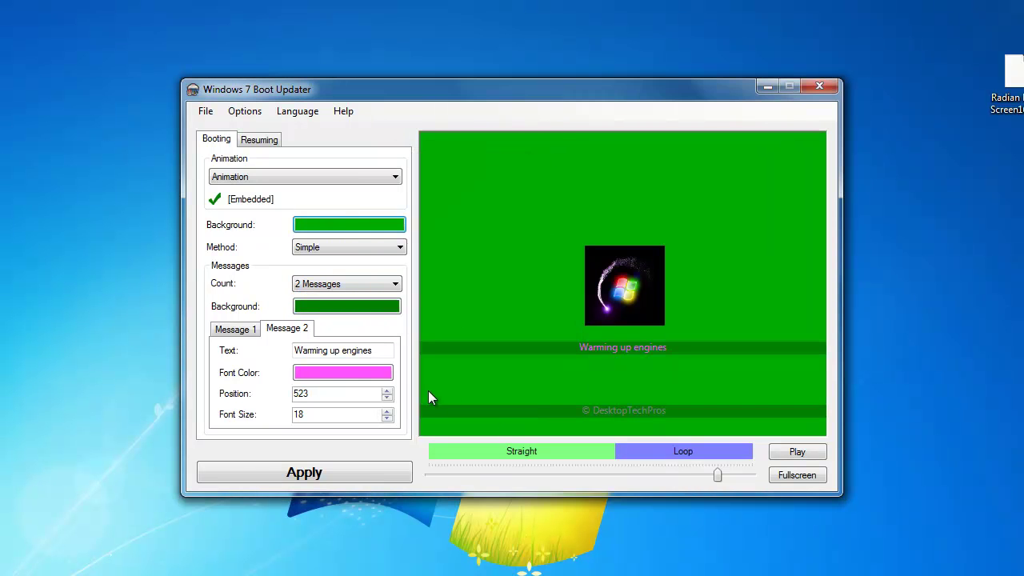
Step: Set both message and boot screen backgrounds to light green and preview fullscreen
click(340, 307)
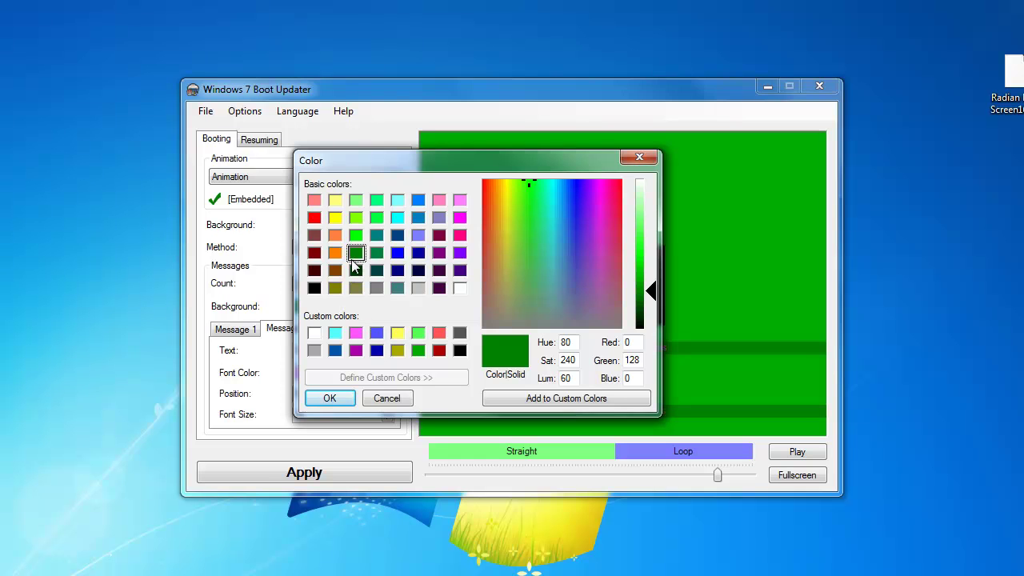
click(418, 333)
click(329, 398)
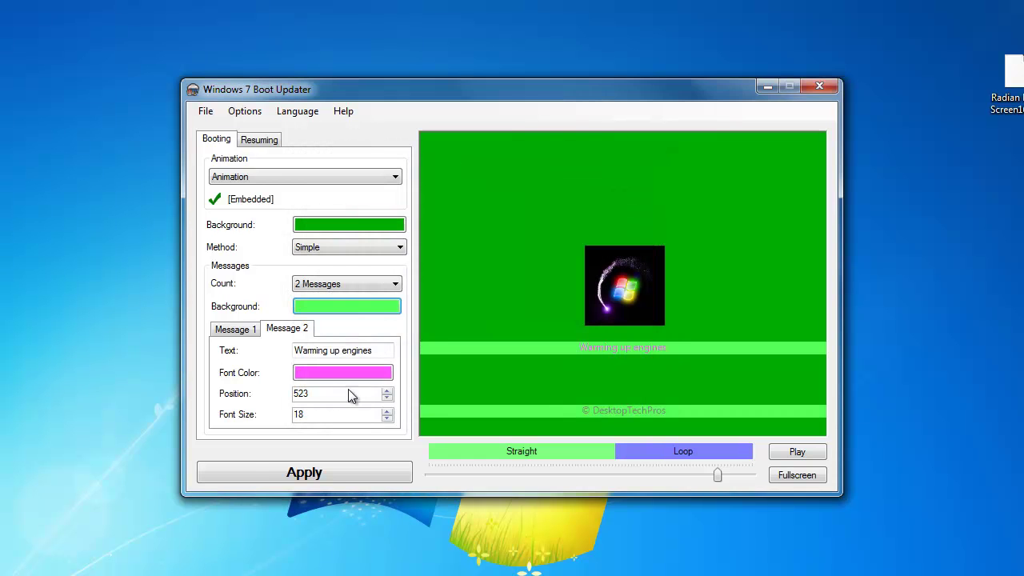
click(356, 229)
click(509, 333)
click(422, 397)
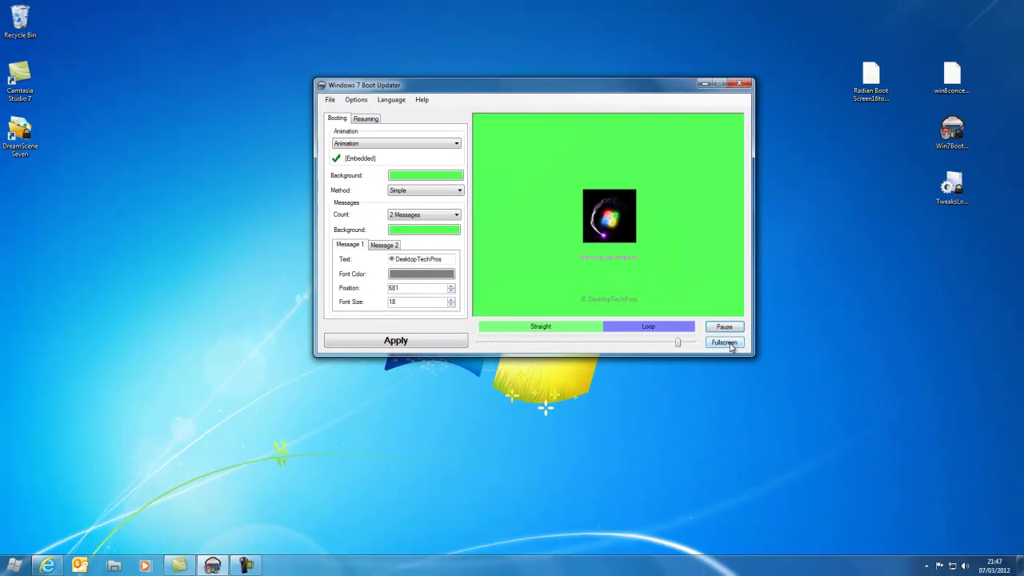
click(769, 425)
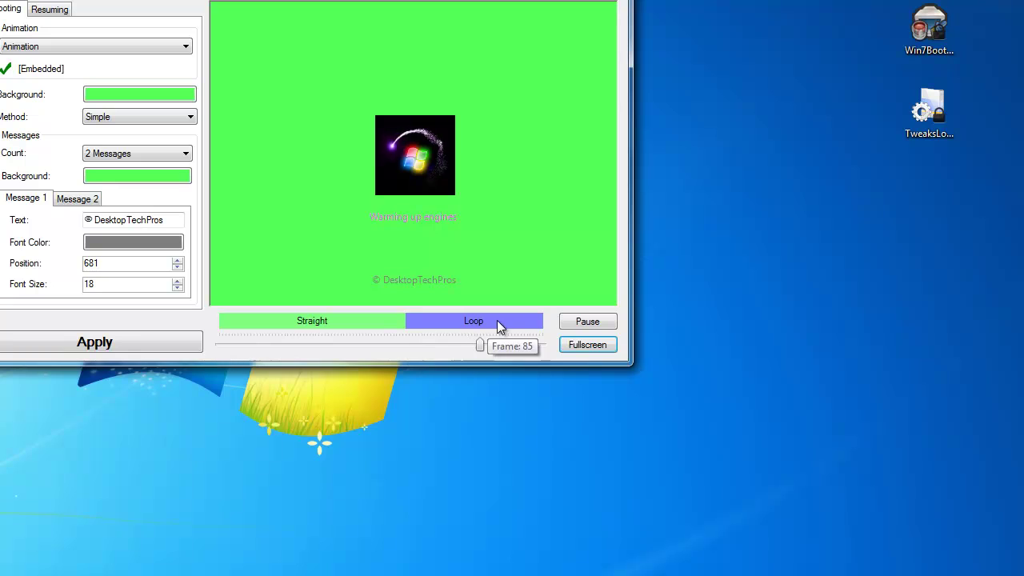
click(588, 321)
Step: Switch the animation to Default and play its preview
click(63, 50)
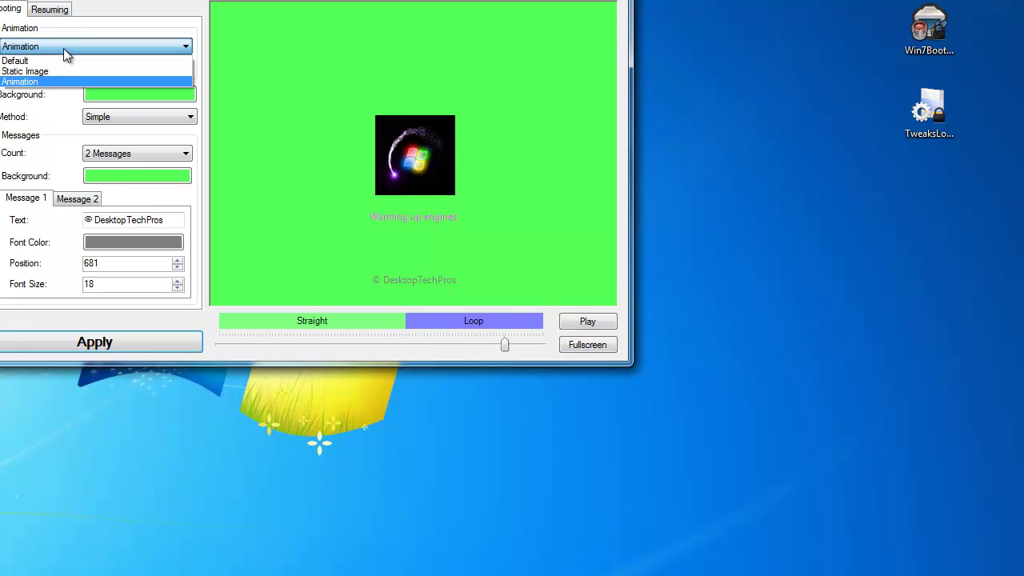
click(56, 62)
click(584, 322)
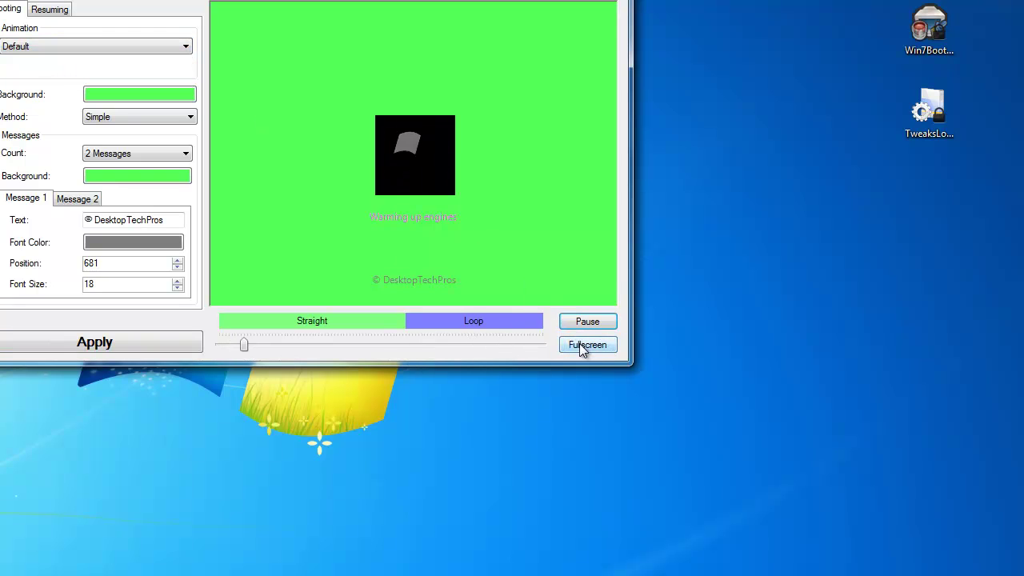
click(588, 321)
Step: Try the Static Image animation option, cancelling without choosing an image file
click(118, 49)
click(120, 72)
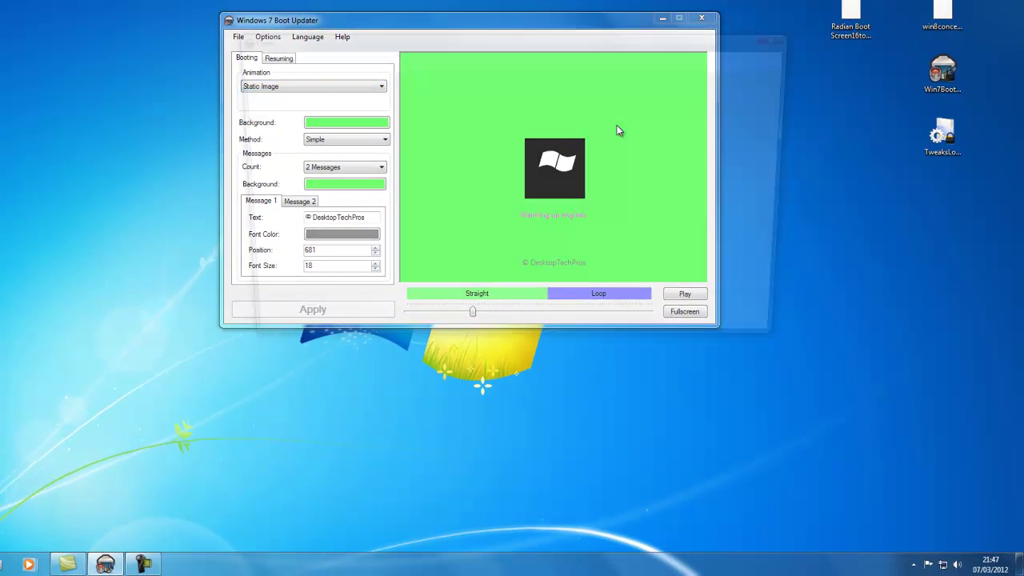
drag(528, 35, 702, 258)
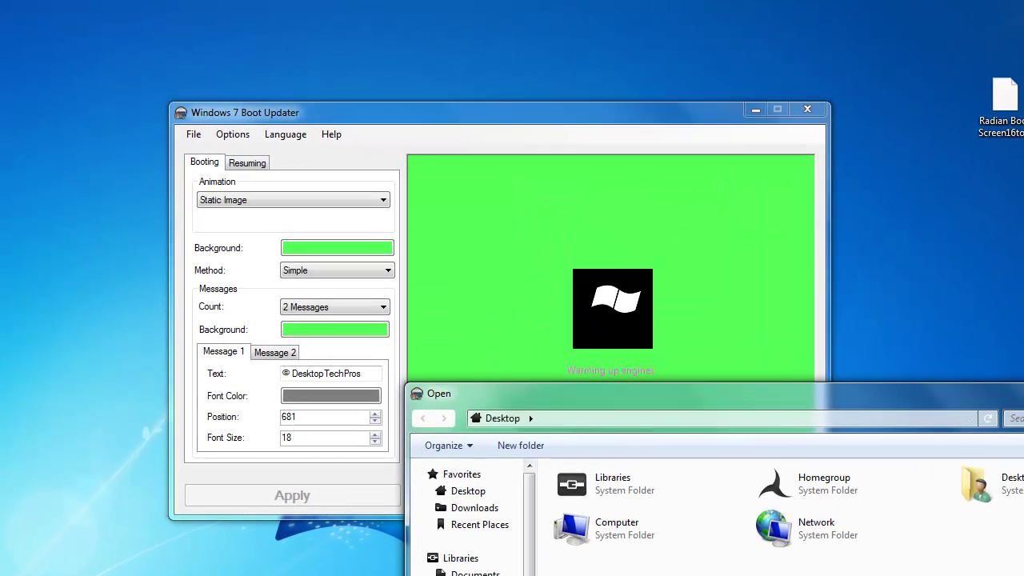
key(Escape)
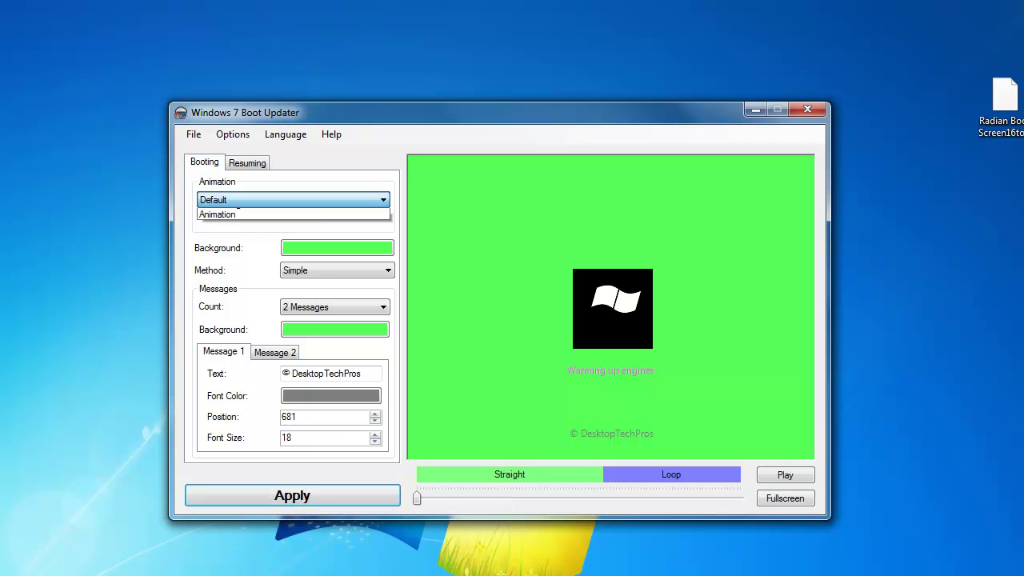
Step: Keep the Default animation and switch the boot Method to Complete
click(321, 201)
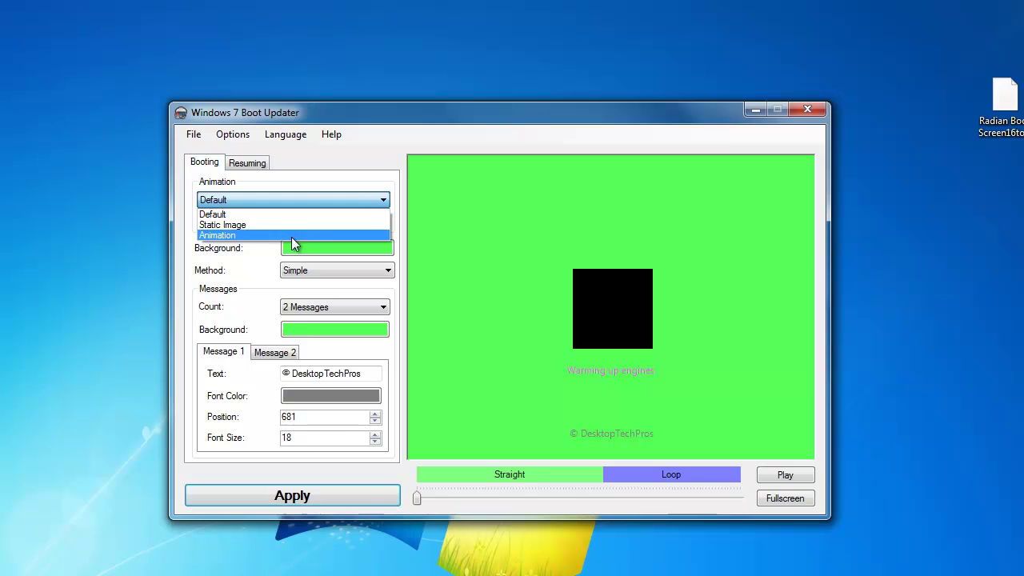
click(275, 212)
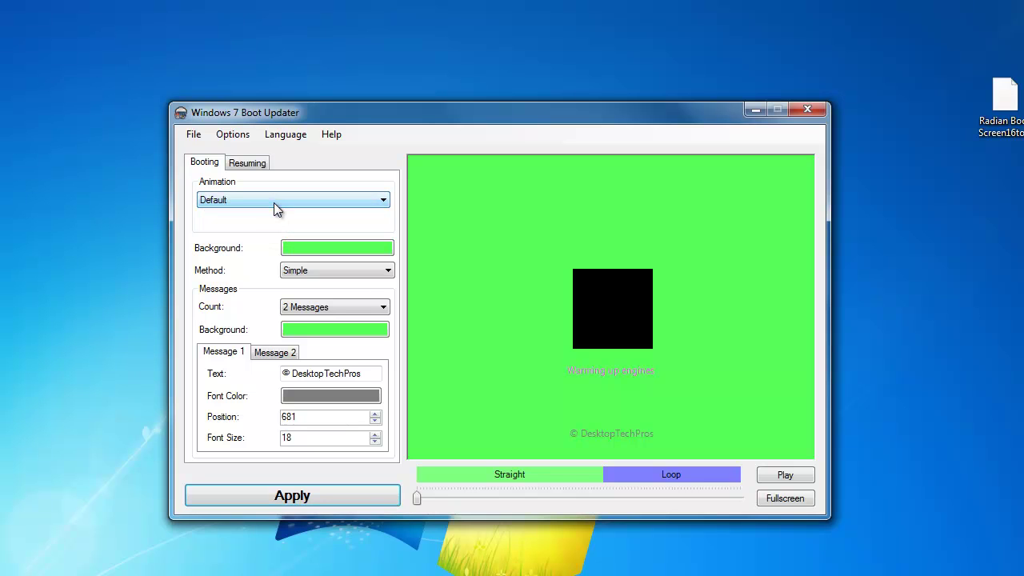
click(314, 272)
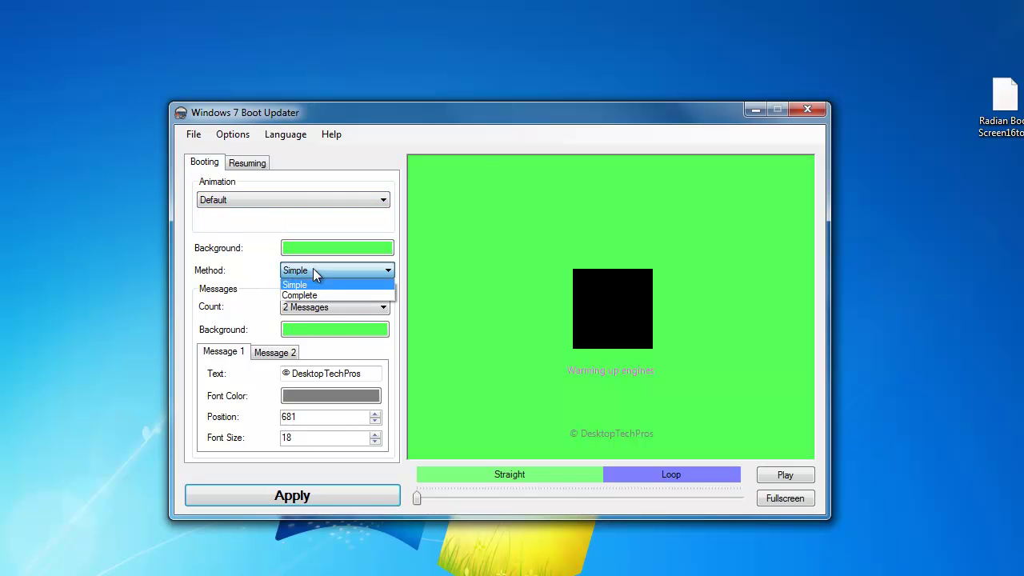
click(323, 297)
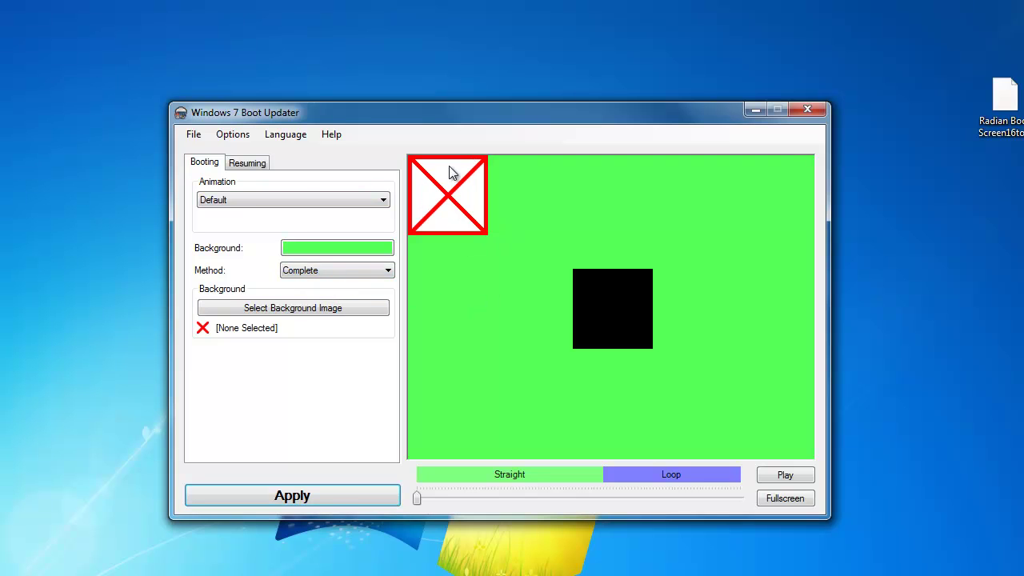
click(333, 272)
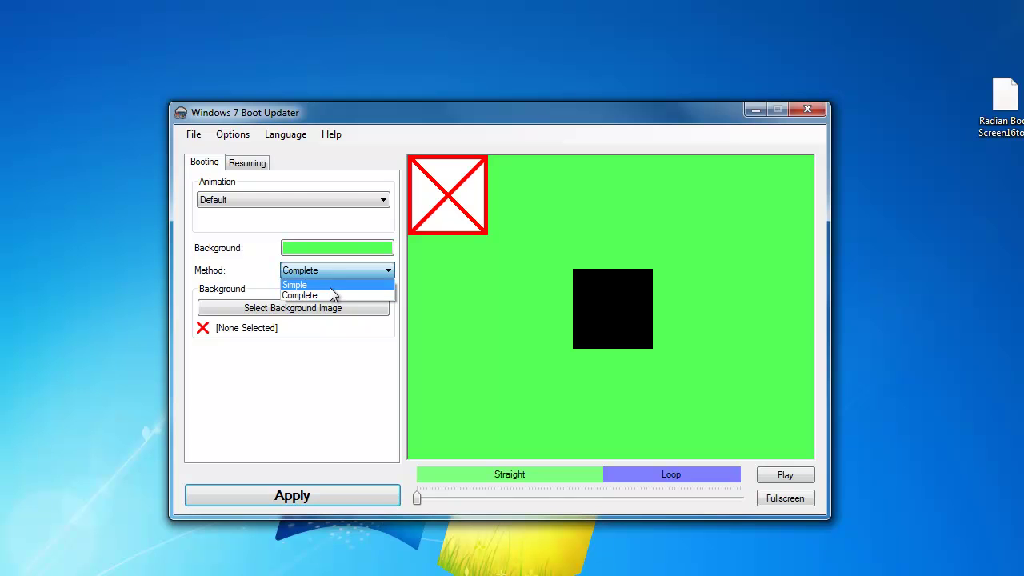
click(318, 272)
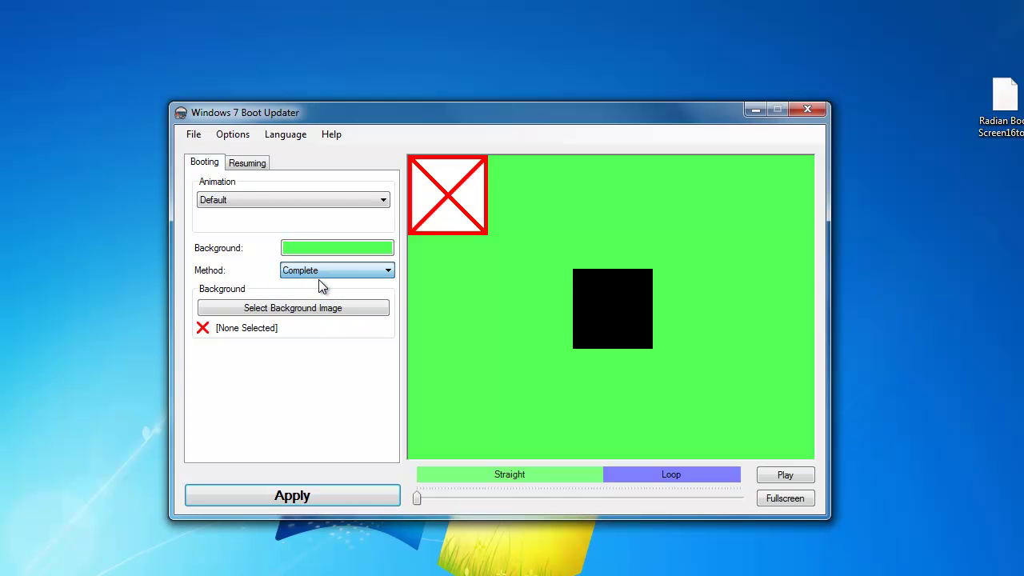
click(325, 200)
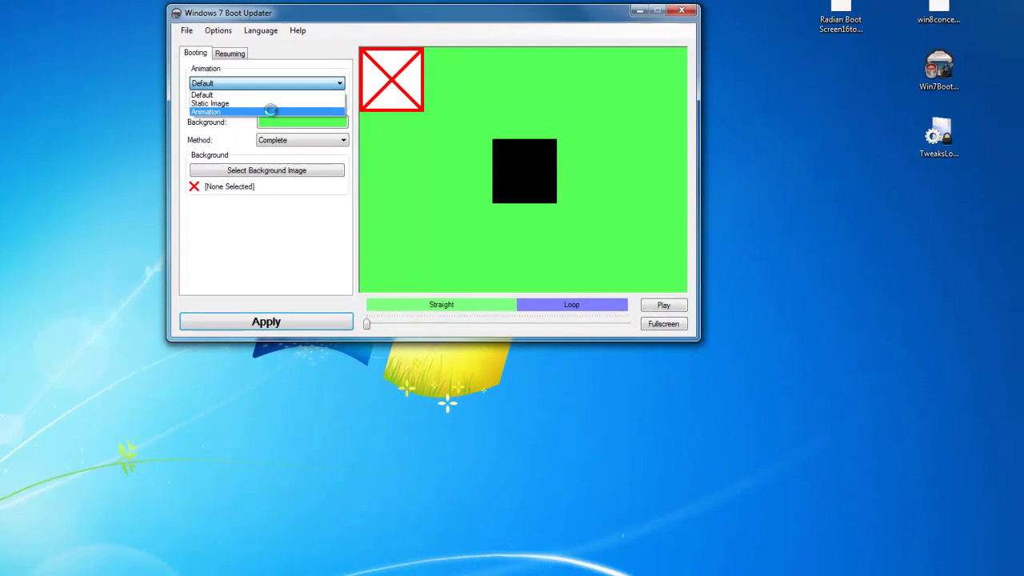
Step: Cancel the animation folder choice, load the win8concept.bs7 boot skin, and play its animation preview
click(284, 181)
click(961, 236)
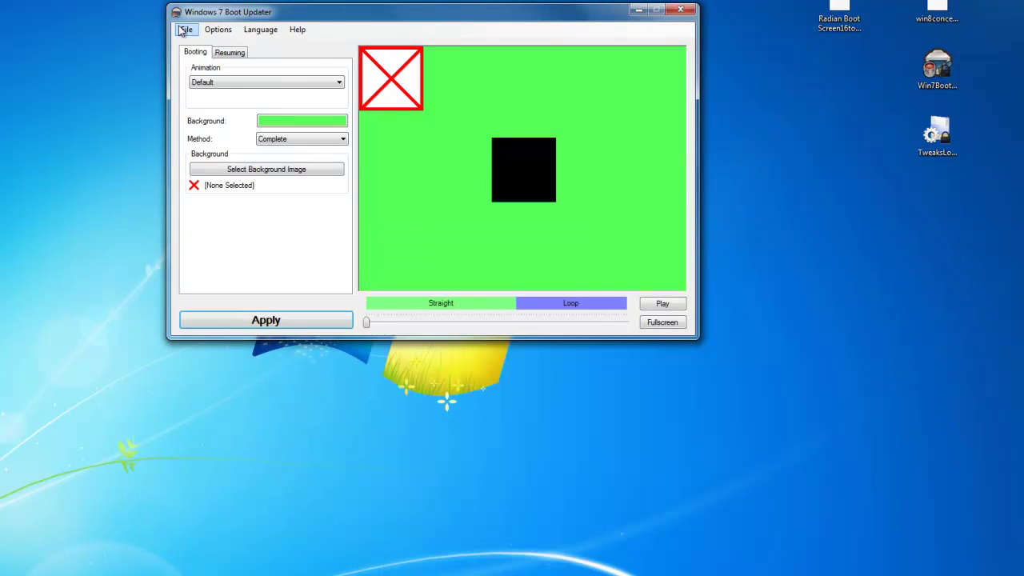
click(186, 30)
click(220, 44)
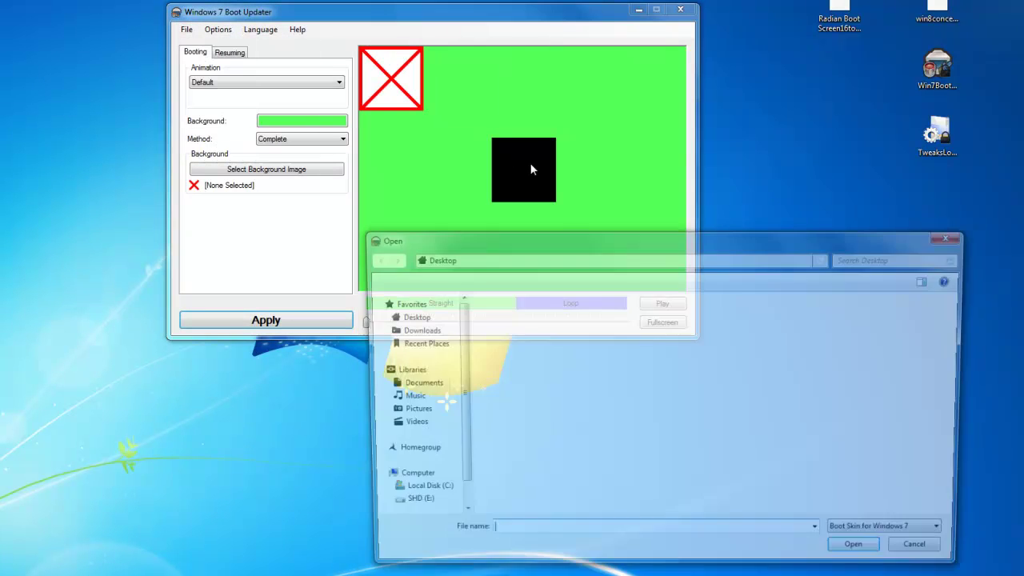
click(506, 395)
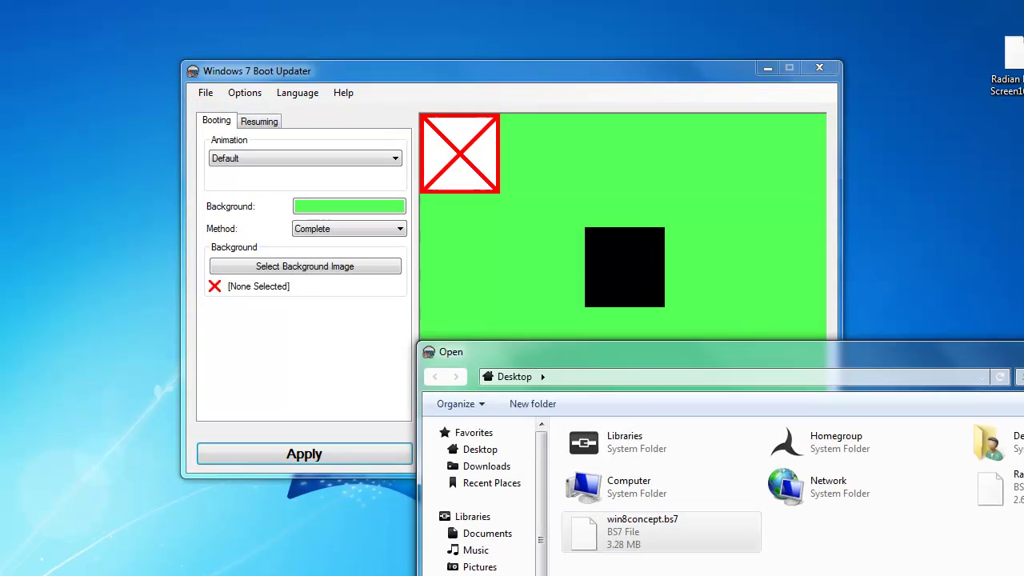
double_click(506, 394)
click(807, 434)
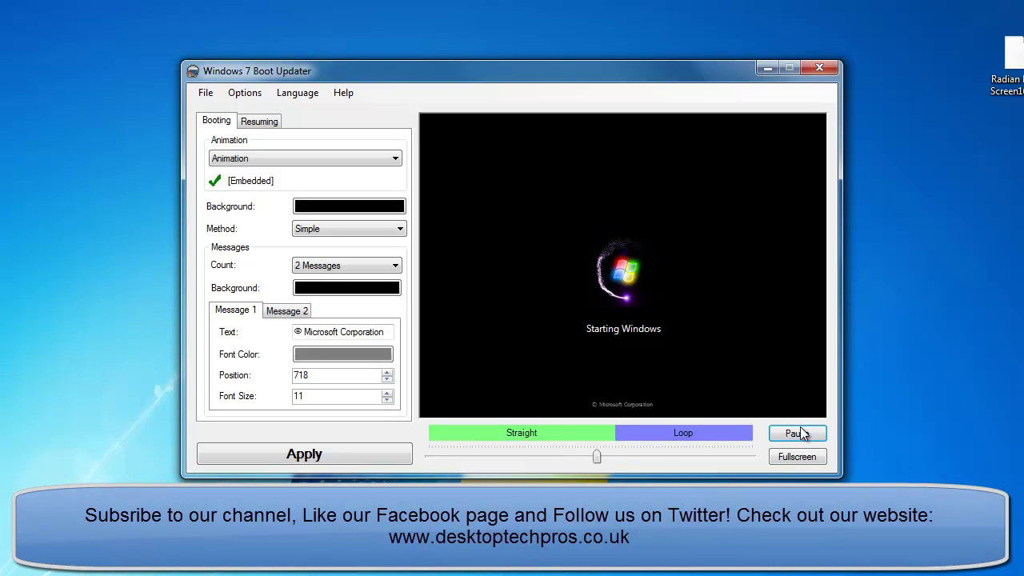
Step: Pause the win8concept animation preview and rewind it to the opening frame
click(801, 433)
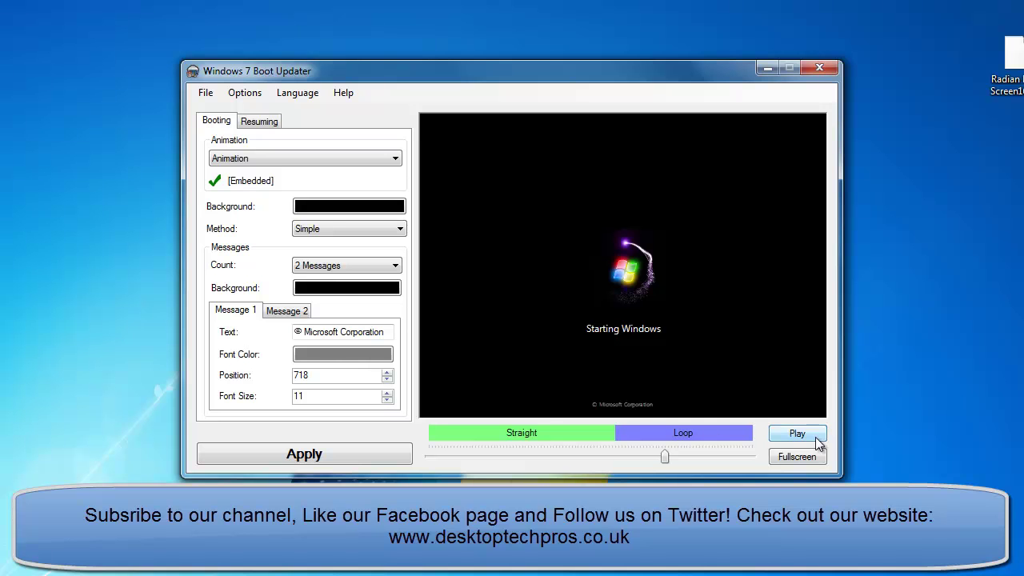
click(690, 457)
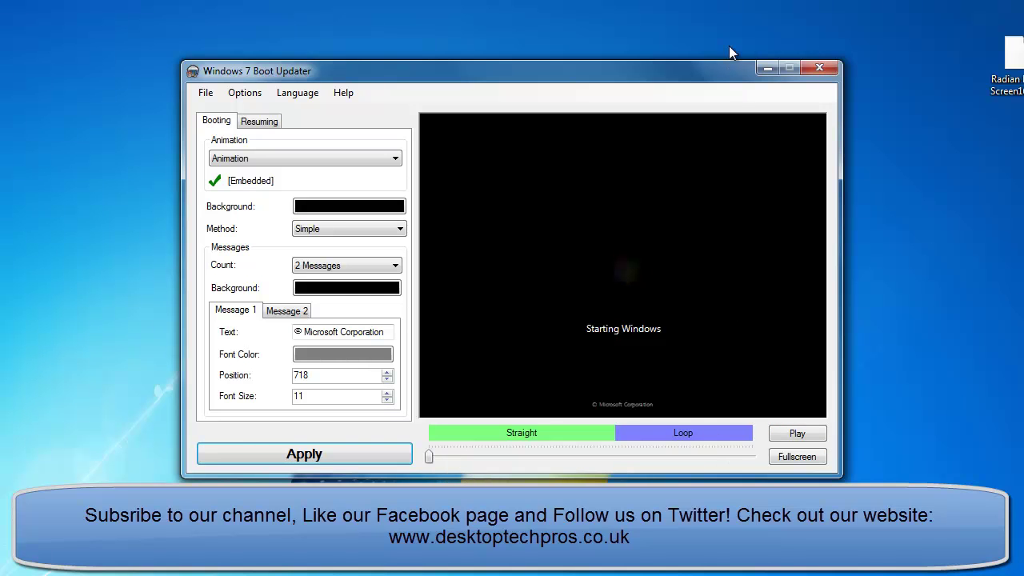